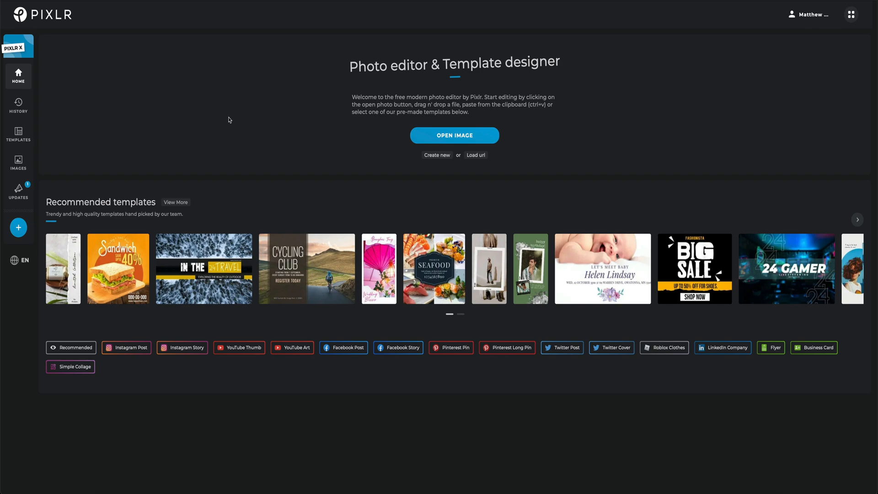
Step: Return to the Pixlr start page and start a design project in Pixlr X
left_click(20, 19)
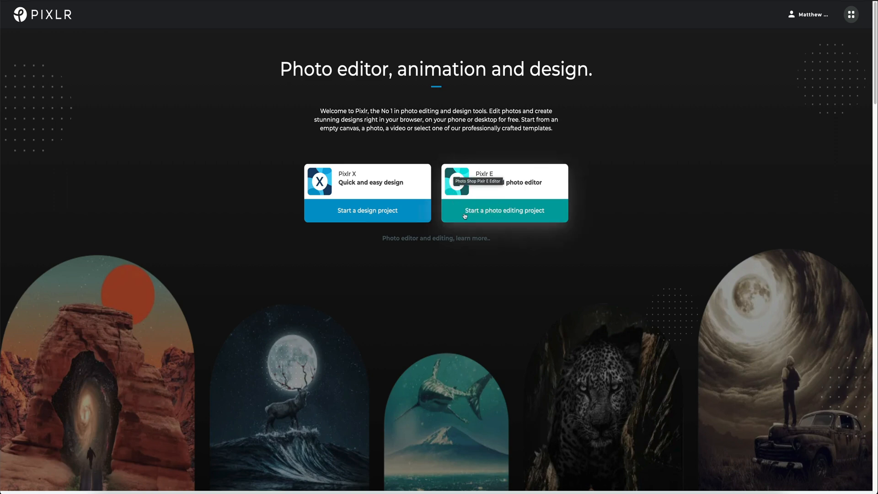
left_click(357, 207)
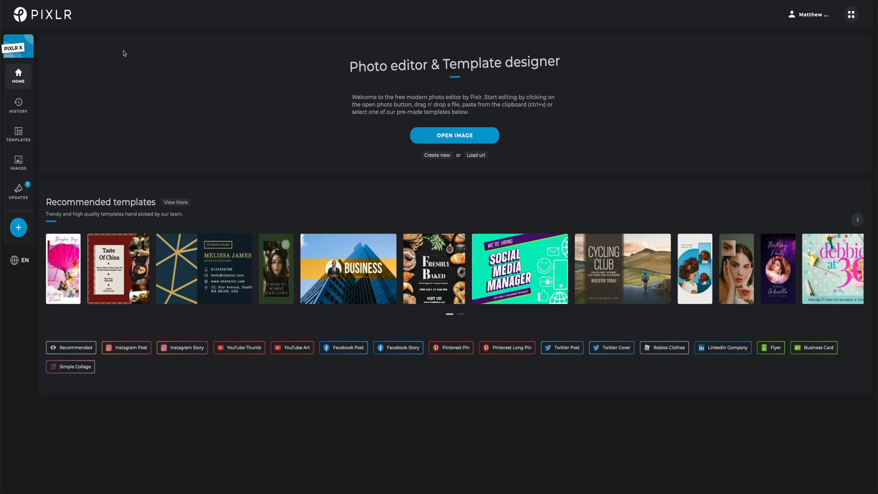
Step: Search the stock images for "italy" and browse the Instagram Post templates
left_click(18, 162)
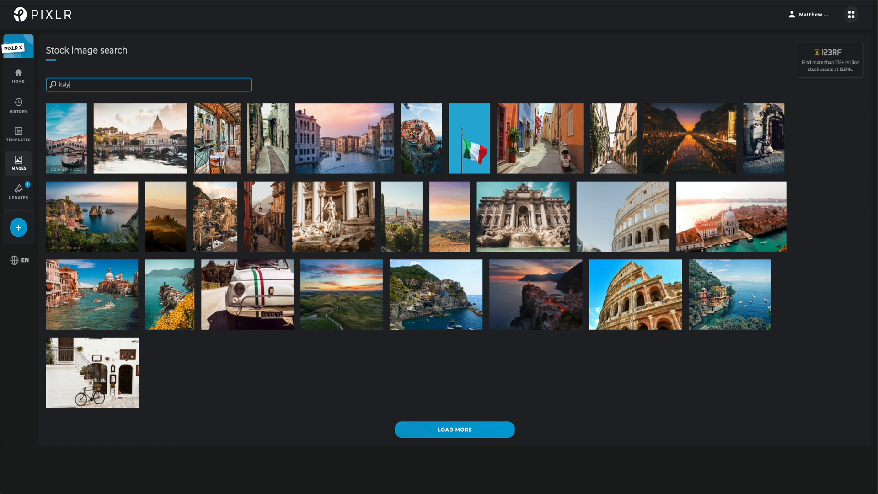
left_click_drag(75, 85, 54, 84)
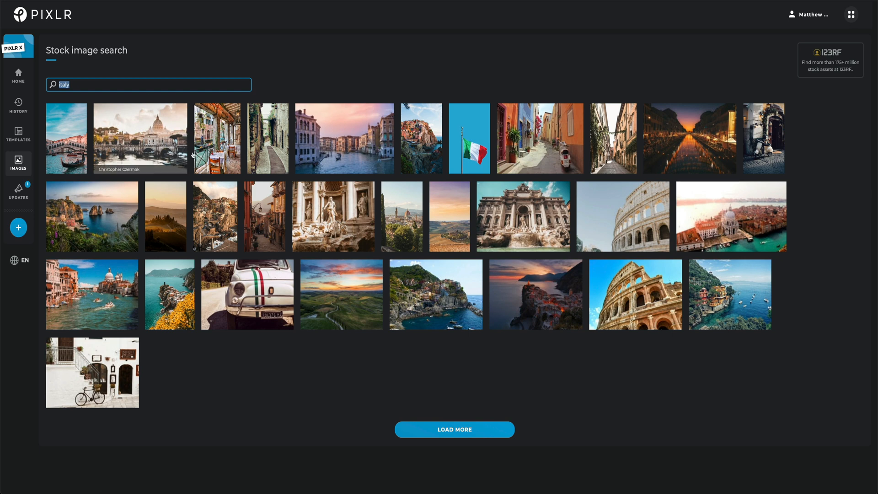
left_click(18, 135)
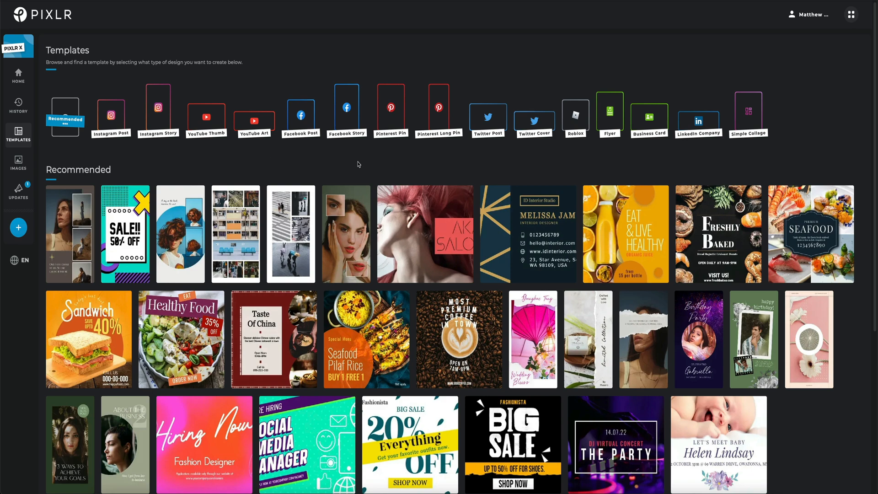
left_click(111, 115)
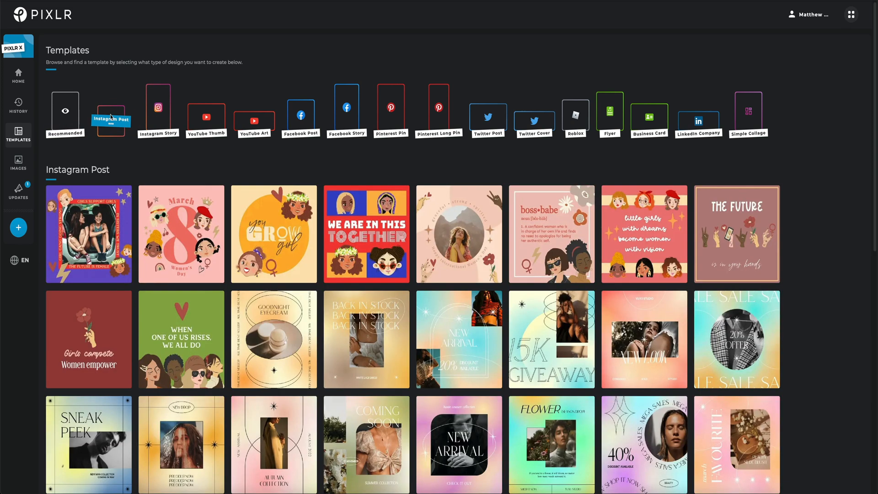
scroll(114, 228, "down", 8)
scroll(118, 260, "up", 8)
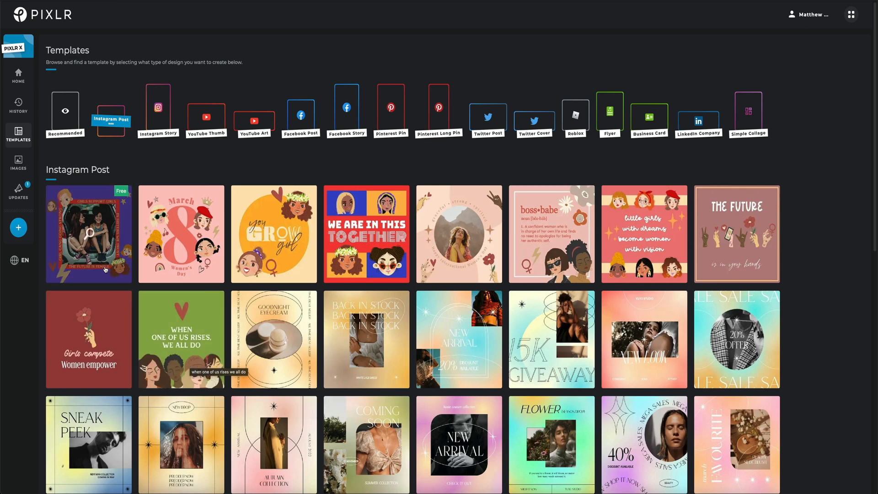
Step: Go back home, start a new design and examine the preset sizes for photo, social, web, print and video
left_click(19, 74)
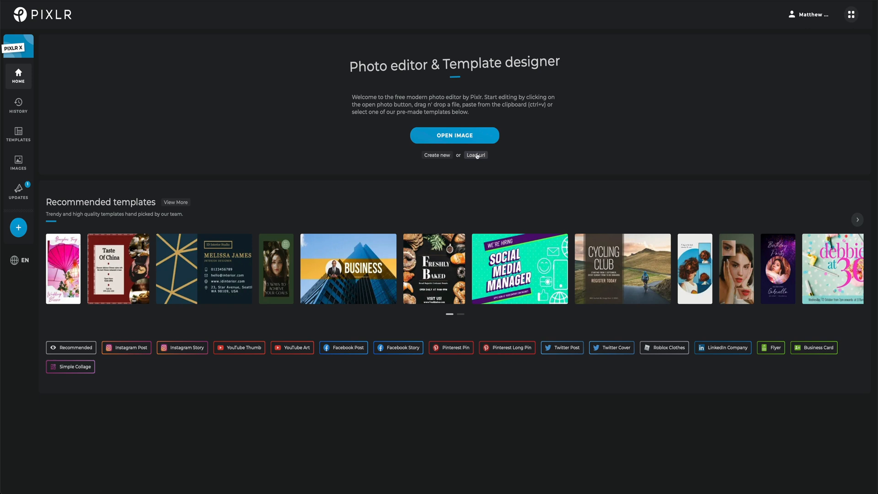
left_click(438, 155)
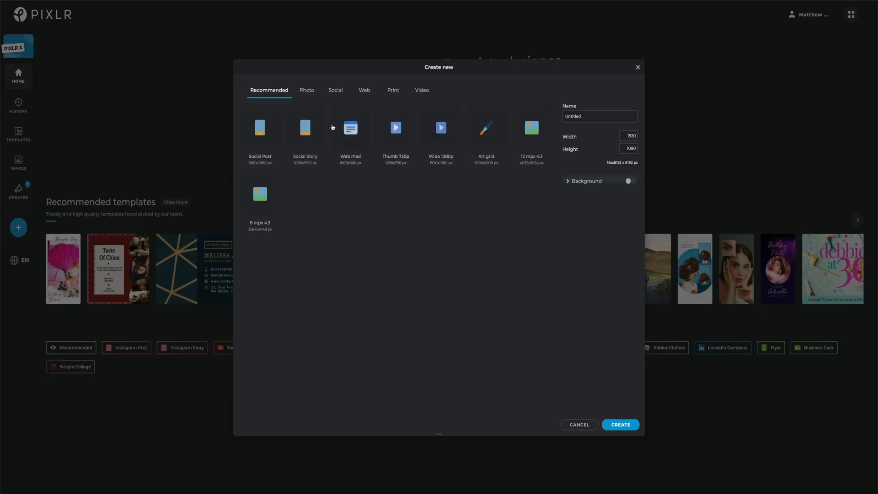
left_click(306, 90)
left_click(335, 90)
left_click(364, 90)
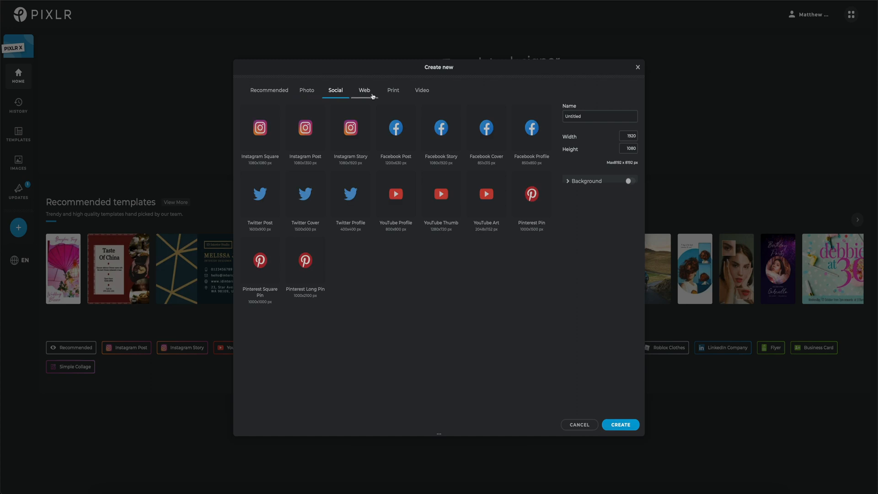
left_click(394, 91)
left_click(422, 91)
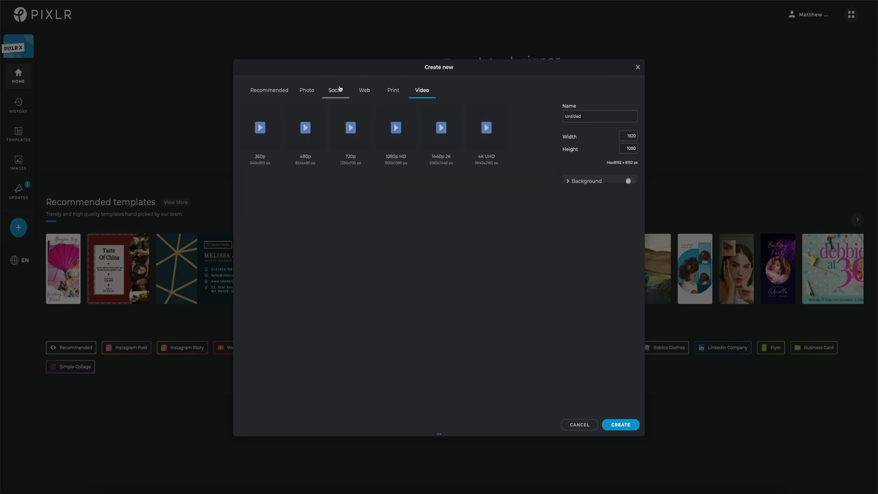
left_click(338, 90)
left_click(365, 90)
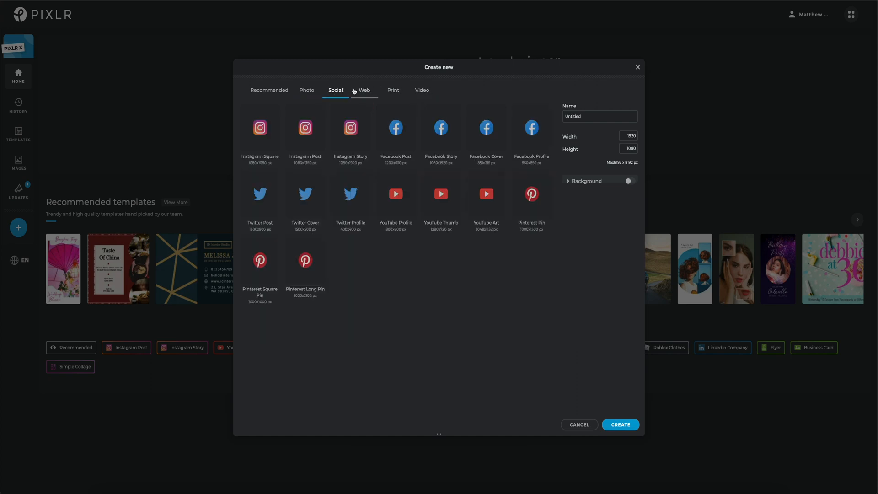
left_click(392, 91)
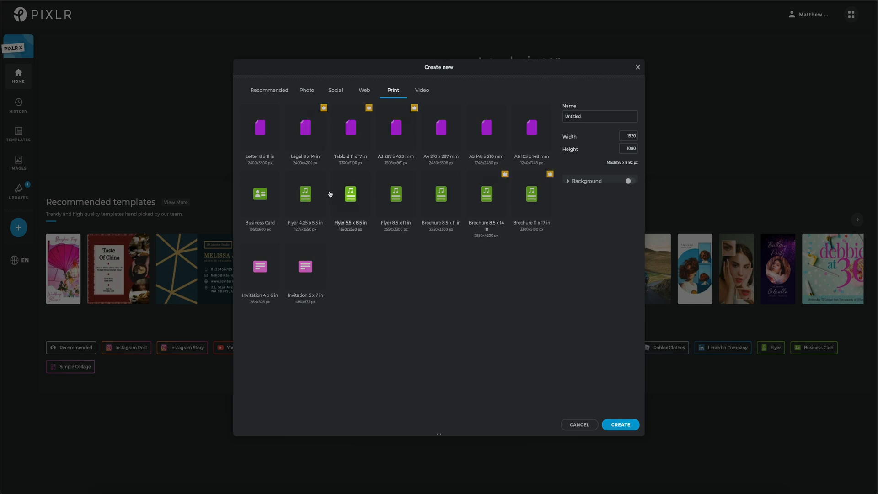
left_click(269, 90)
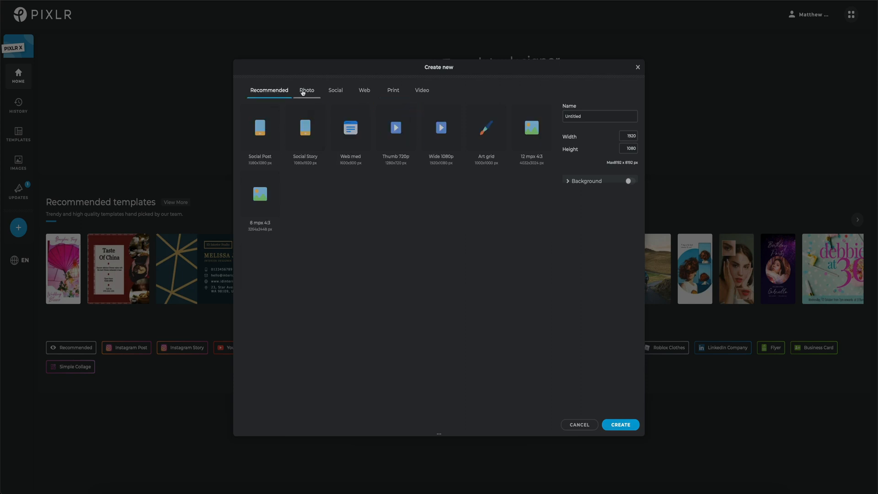
left_click(302, 92)
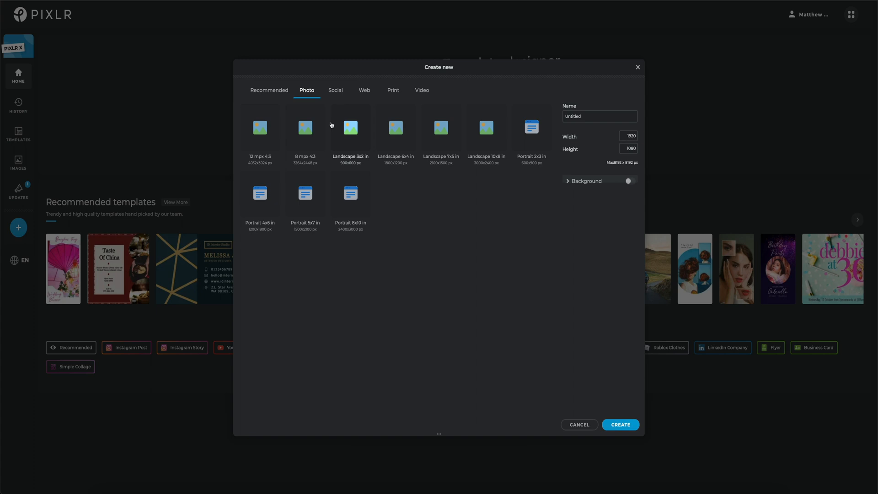
Step: Set the new canvas size to 1538 px wide and 2438 px high
left_click(636, 136)
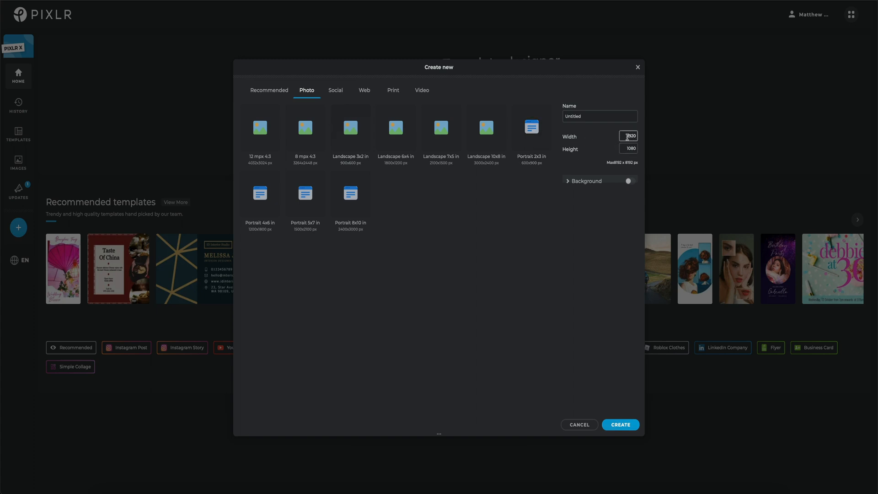
left_click_drag(626, 136, 641, 137)
type("1538")
left_click_drag(628, 147, 643, 150)
type("2438")
Step: Give the new canvas a white #FFFFFF background and create it under the name Untitled
left_click(568, 182)
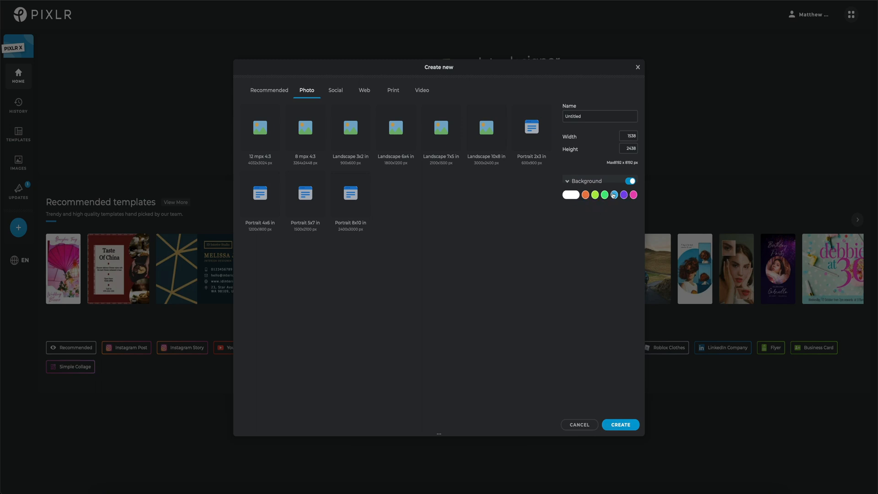
left_click(569, 196)
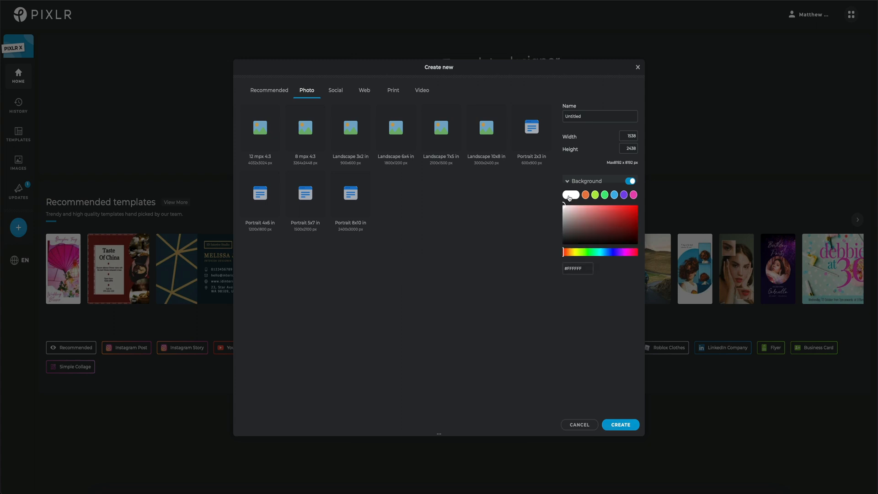
double_click(586, 116)
left_click(587, 116)
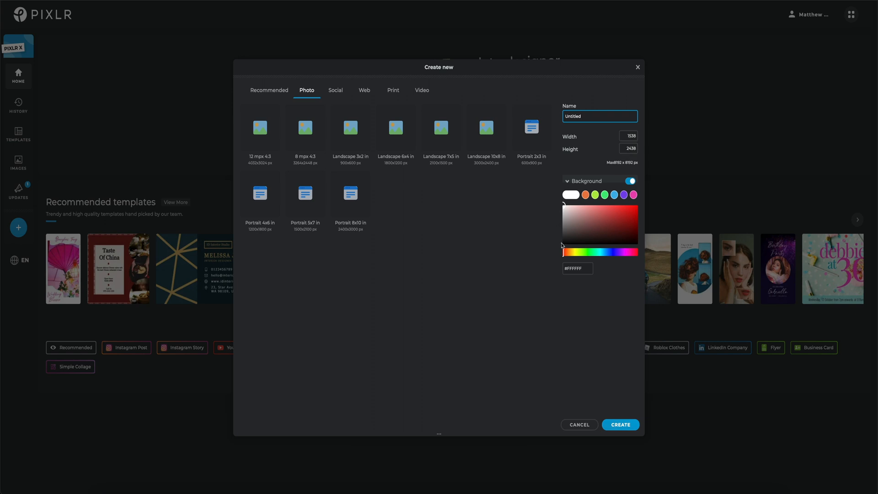
left_click(621, 425)
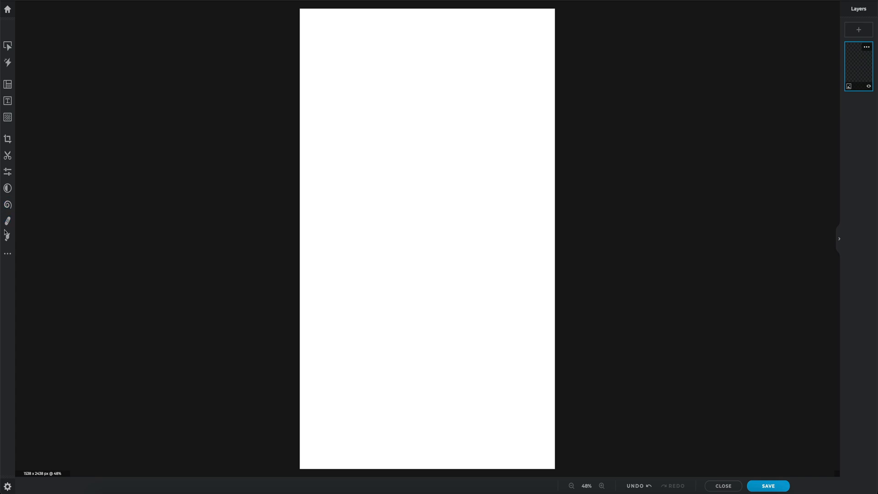
Step: Add an image layer with the middle photo, pexels-photo-3...745.jpeg, from the Pixlr Demo Images folder
left_click(858, 30)
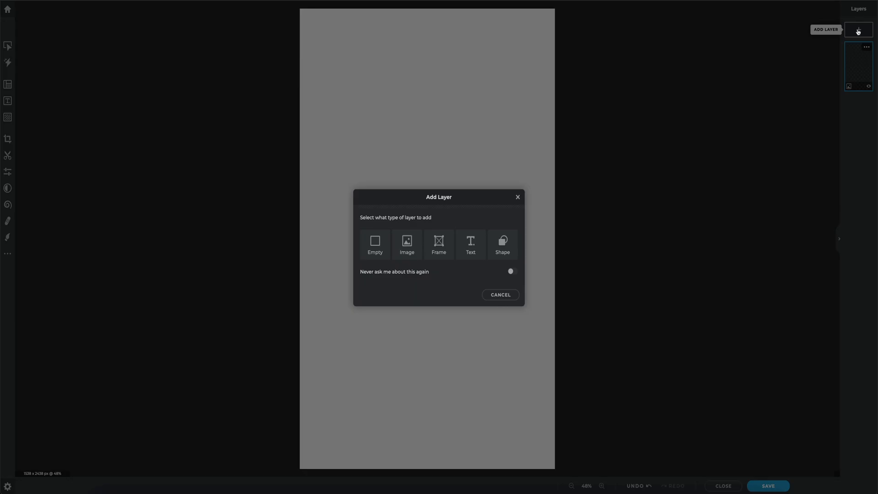
left_click(402, 250)
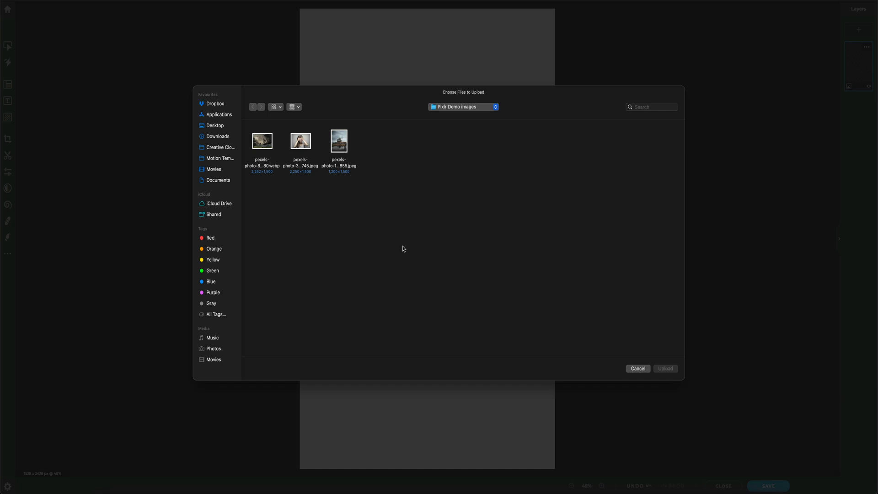
left_click_drag(371, 136, 263, 151)
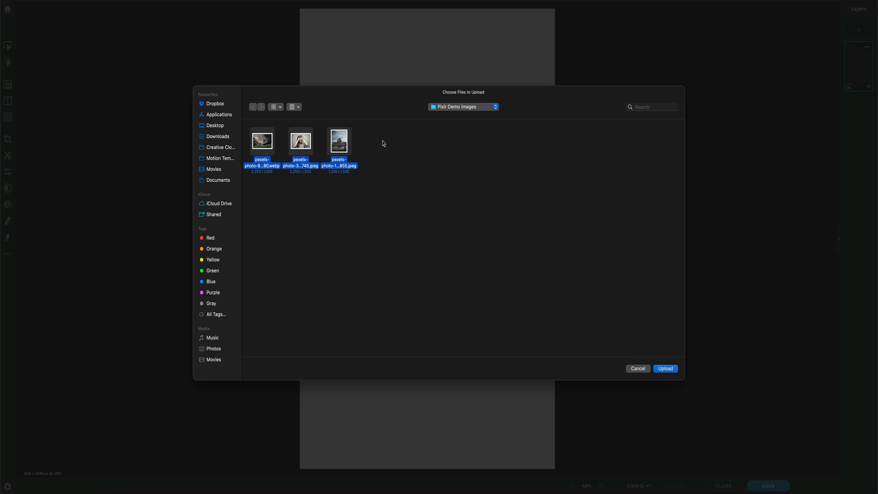
left_click(288, 145)
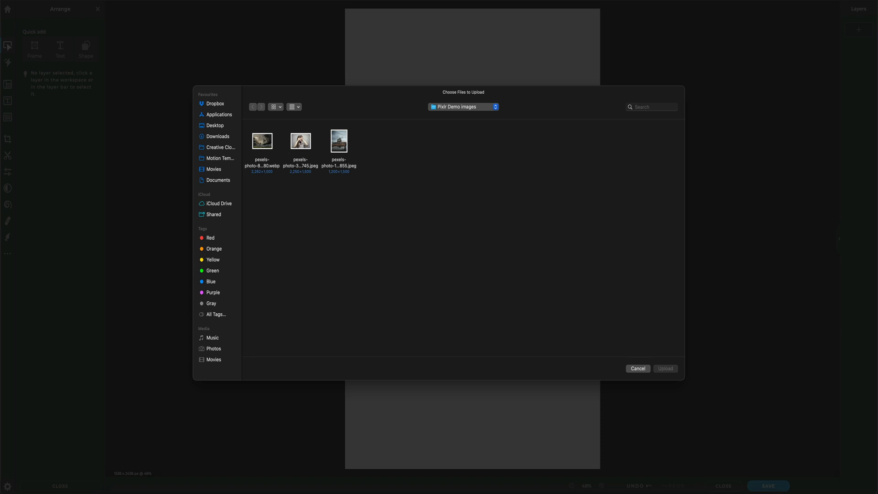
left_click(301, 143)
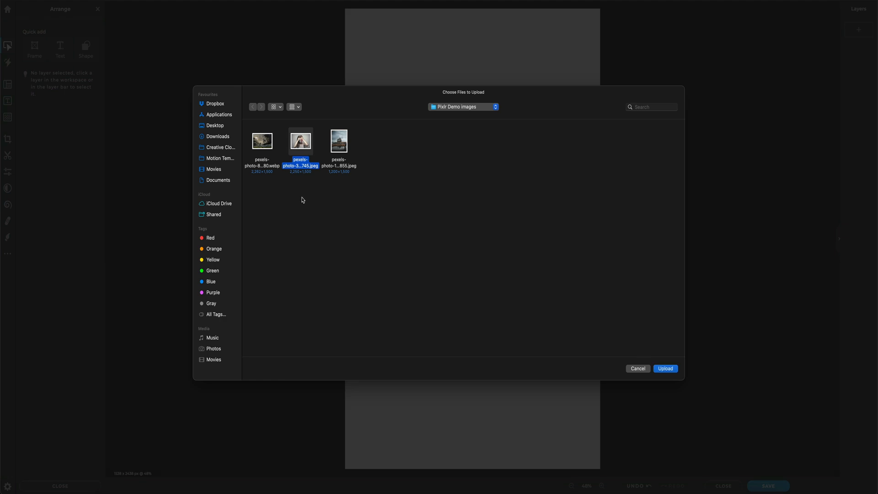
left_click(665, 369)
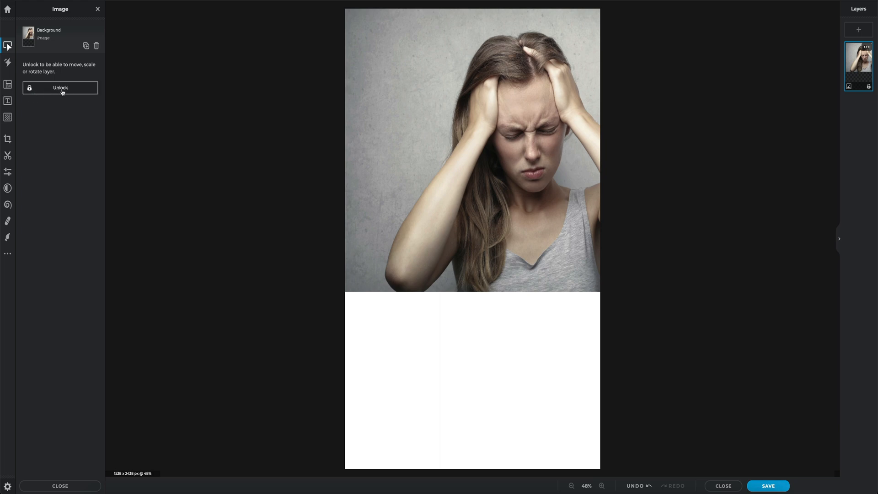
Step: Unlock the photo layer, align it with the canvas's bottom edge, enlarge it and centre the woman horizontally
left_click(38, 93)
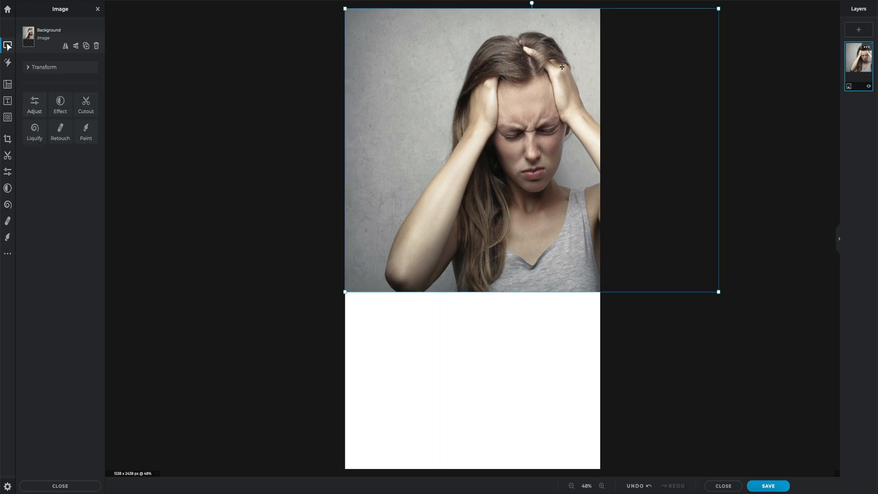
left_click_drag(529, 33, 469, 209)
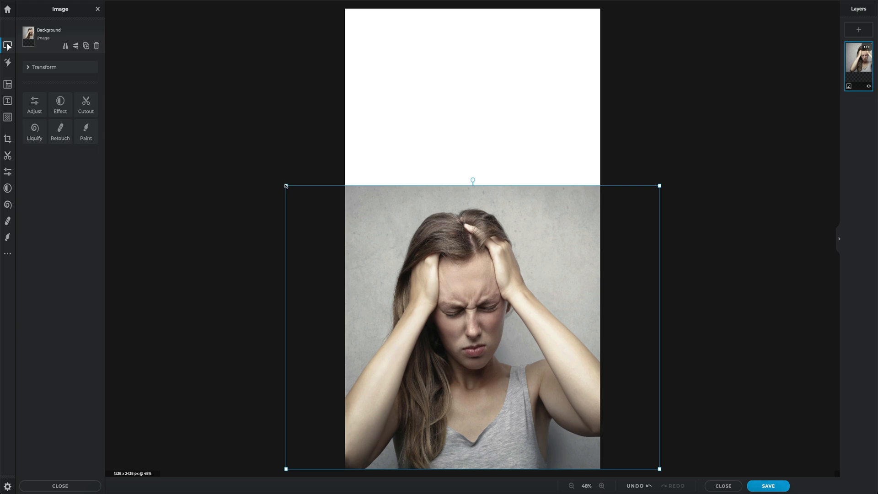
left_click_drag(285, 186, 234, 147)
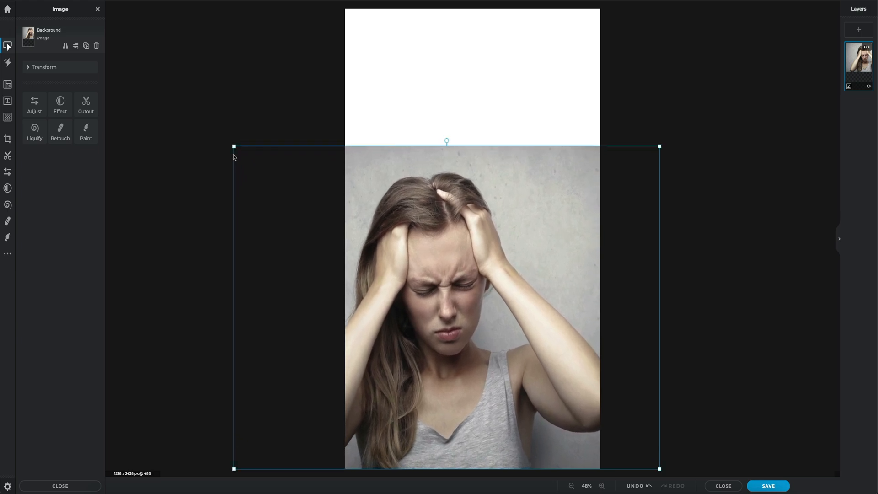
left_click_drag(467, 235, 493, 236)
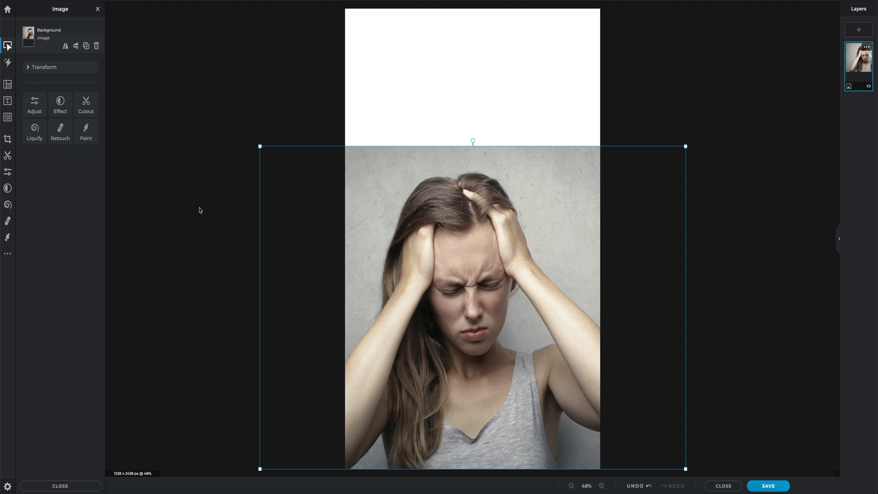
Step: Remove the grey wall around the woman's head and arms with the Cutout magic wand at tolerance 20
left_click(8, 156)
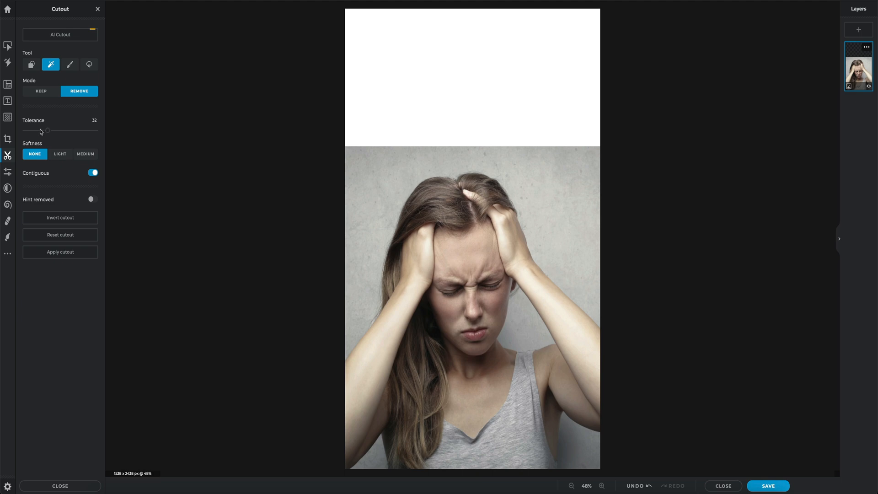
key("ctrl+z")
left_click_drag(49, 133, 41, 132)
left_click(365, 173)
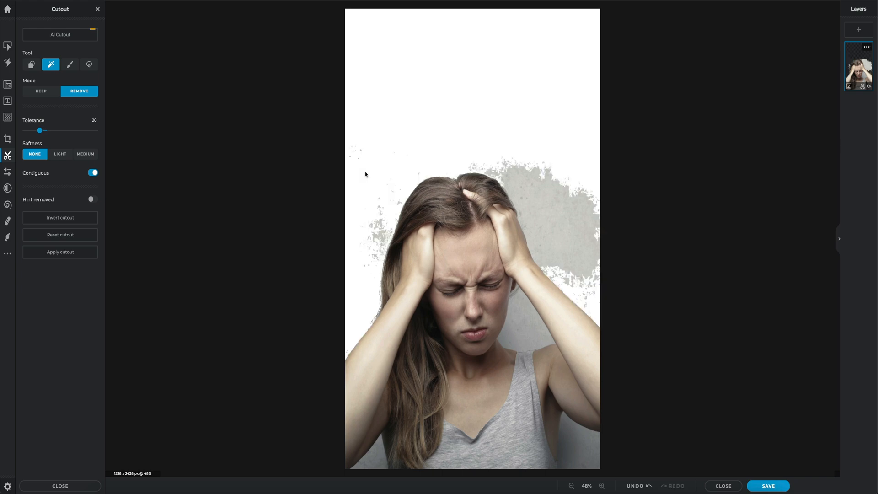
left_click(569, 199)
left_click(525, 312)
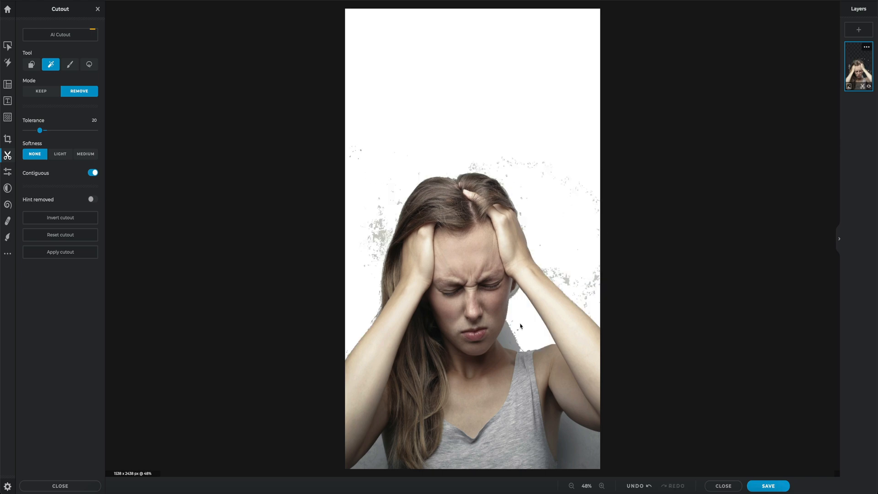
Step: Cut out the remaining background patches beside the woman's neck and near the photo's lower corners
left_click(507, 340)
left_click(577, 450)
left_click(579, 451)
left_click(557, 450)
left_click(380, 464)
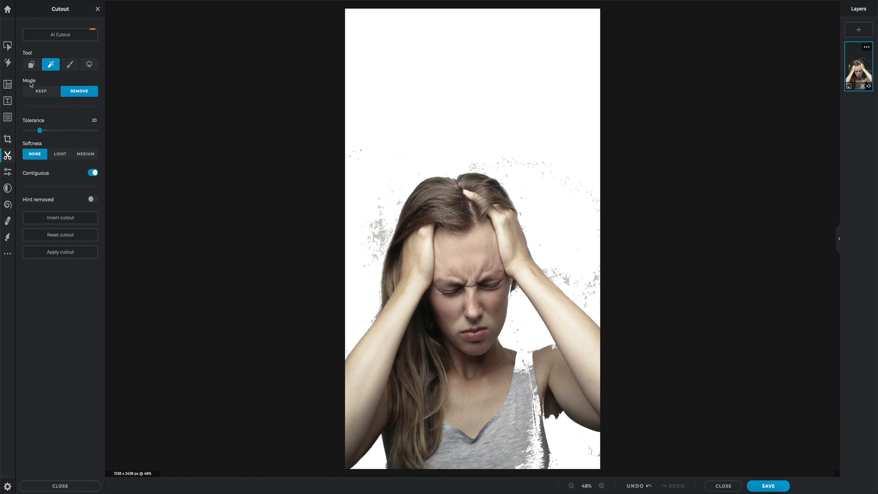
Step: Restore part of the grey top's shoulder strap with the magic wand in Keep mode at tolerance 10
left_click(39, 93)
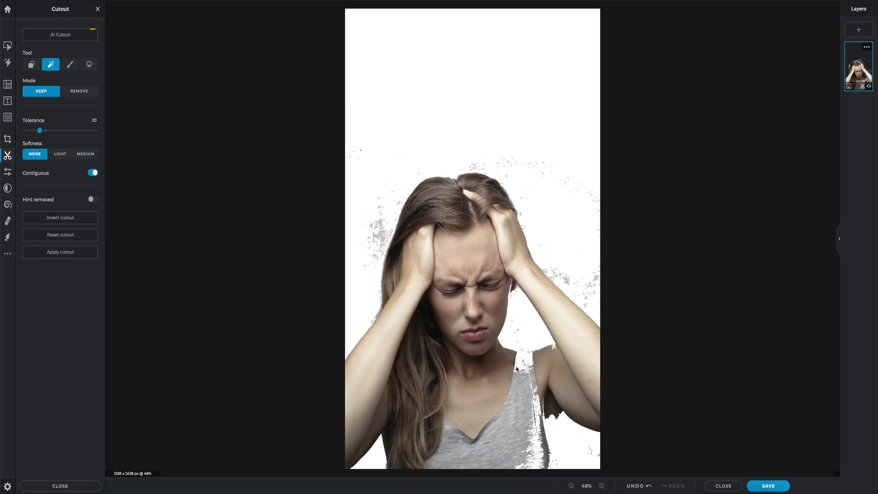
left_click_drag(39, 131, 33, 132)
left_click(521, 366)
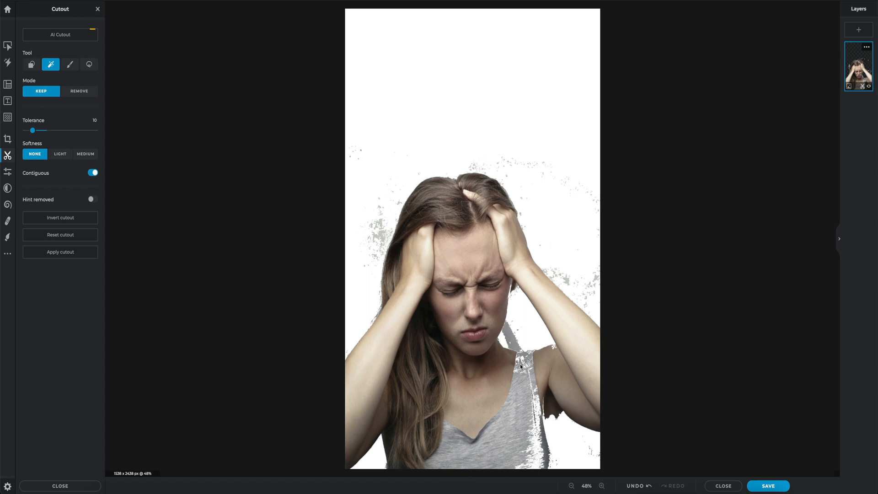
Step: Try restoring more of the grey top's lower side with the magic wand, and undo the last wand restorations including the strap
left_click(534, 451)
left_click(536, 462)
left_click(537, 464)
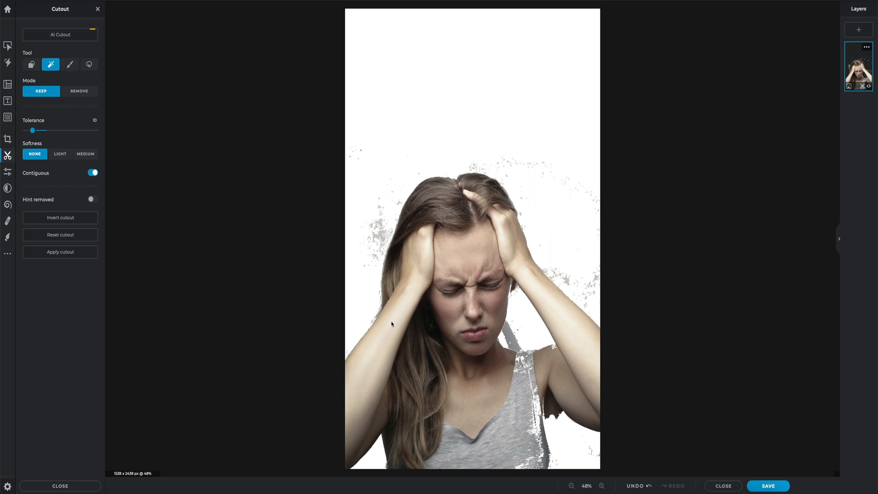
left_click(635, 486)
left_click(635, 486)
left_click(635, 485)
left_click(634, 486)
left_click(635, 485)
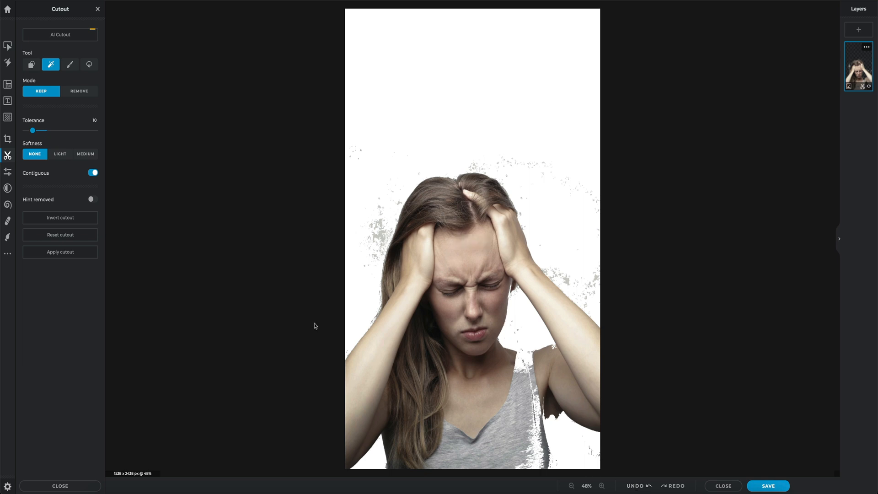
Step: Paint back the grey top's shoulder strap and side with the Draw cutout brush in Keep mode at 102 px and 0% softness
left_click(69, 65)
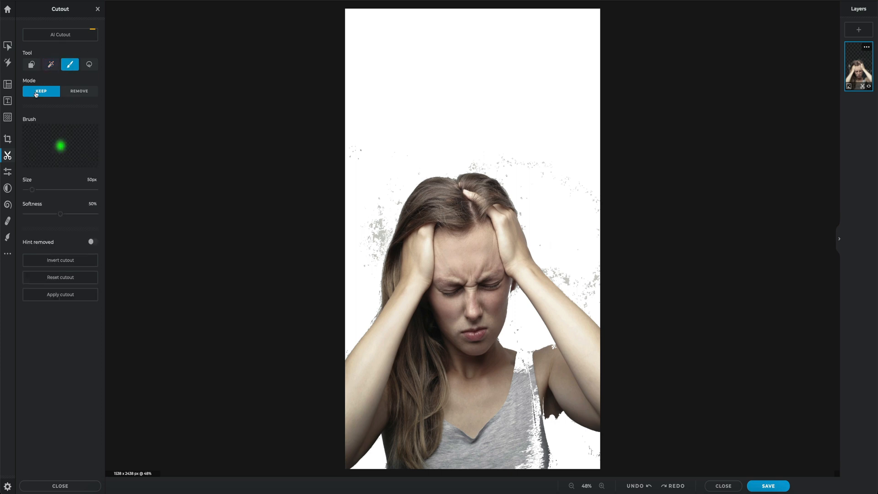
left_click_drag(32, 190, 40, 193)
left_click(60, 215)
left_click_drag(59, 216, 21, 216)
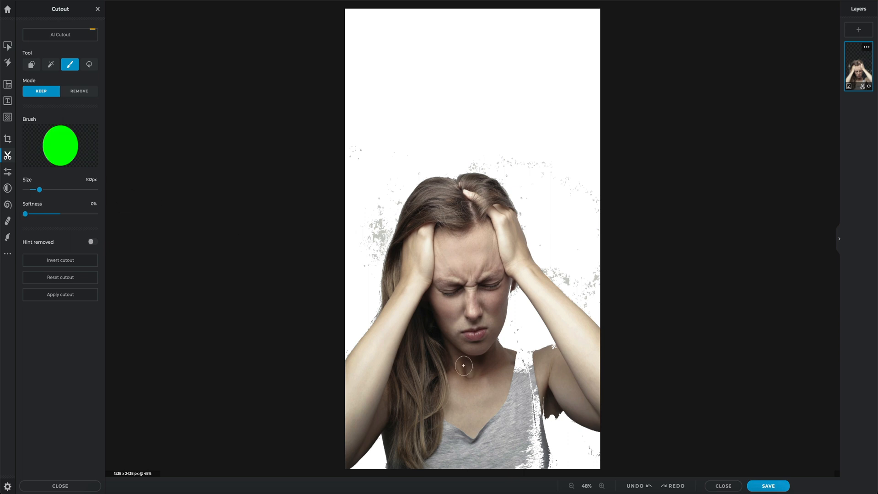
mouse_move(511, 394)
left_mouse_down()
mouse_move(514, 371)
mouse_move(531, 361)
mouse_move(516, 361)
mouse_move(529, 383)
mouse_move(537, 455)
mouse_move(518, 469)
mouse_move(528, 447)
mouse_move(543, 466)
left_mouse_up()
mouse_move(539, 382)
left_mouse_down()
mouse_move(538, 438)
mouse_move(559, 391)
left_mouse_up()
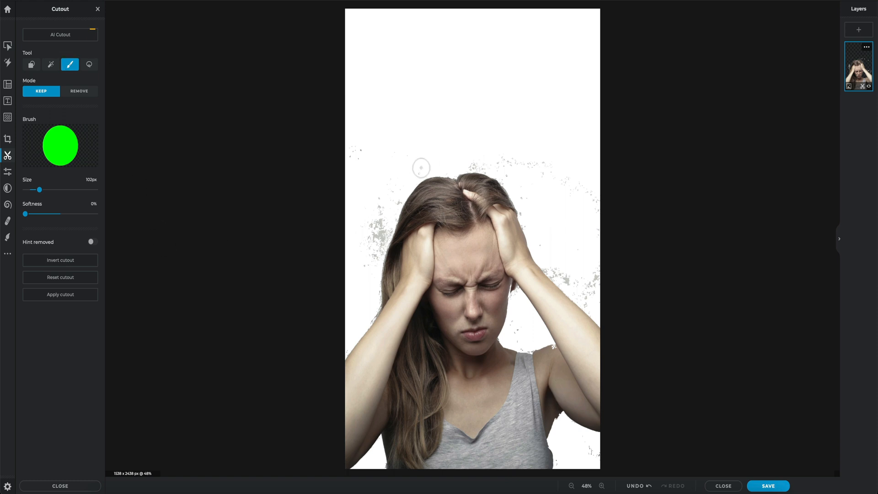
Step: Undo all the cutout edits so far, but keep the photo's enlarged size and position at the canvas's bottom edge
left_click(634, 485)
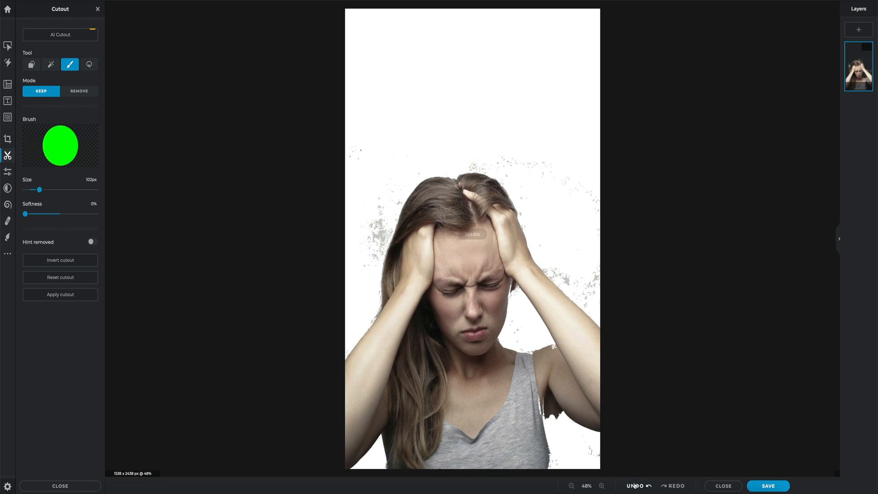
left_click(635, 486)
left_click(635, 486)
left_click(635, 485)
left_click(635, 486)
left_click(634, 486)
left_click(634, 486)
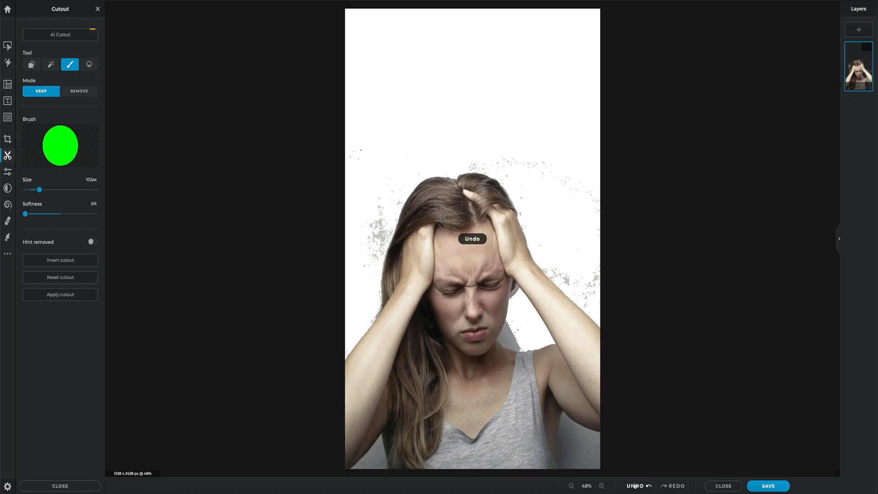
left_click(634, 486)
left_click(635, 486)
left_click(635, 485)
left_click(635, 485)
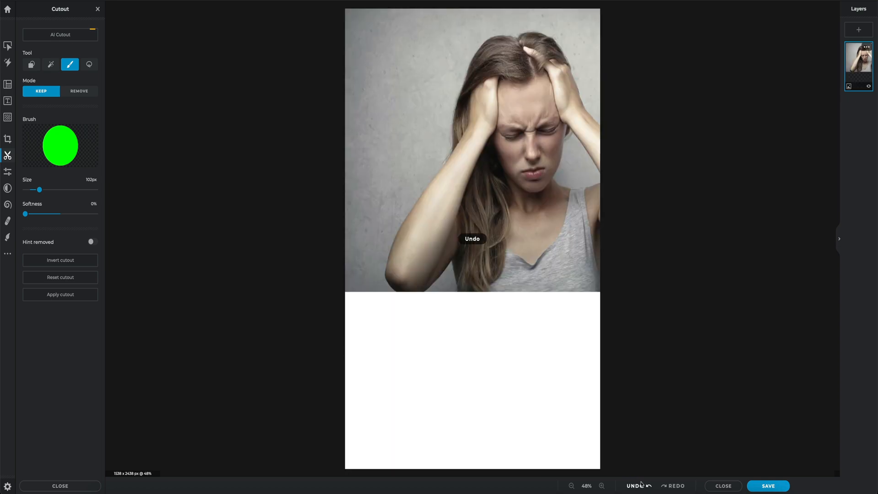
left_click(675, 485)
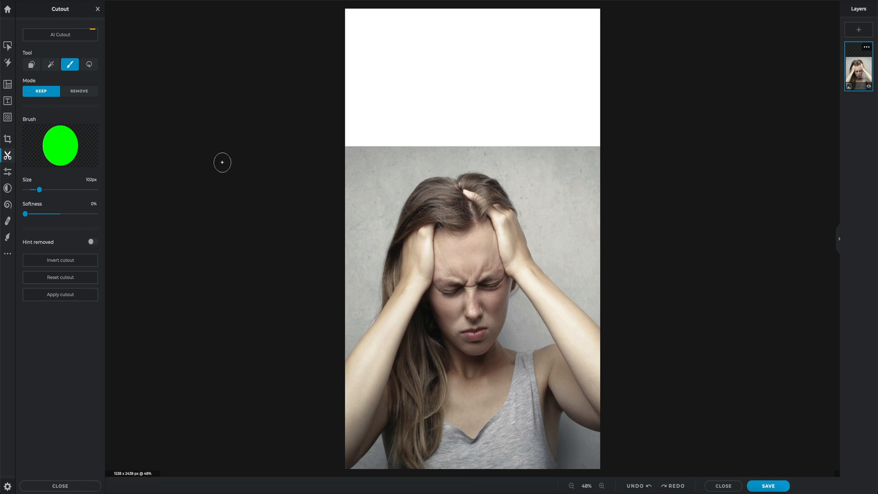
Step: Erase the wall around the woman's hair and arm in Remove mode with a 53 px brush, and the outer area with a 240 px brush
left_click(73, 91)
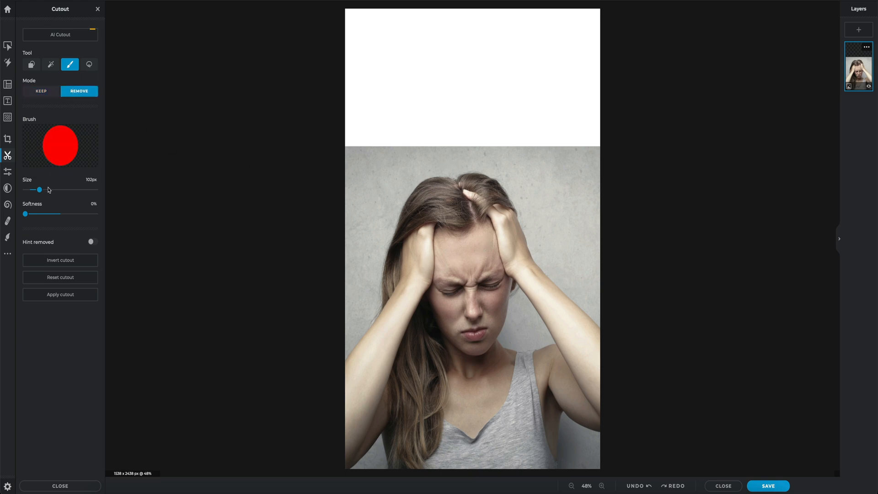
left_click_drag(39, 189, 33, 189)
mouse_move(454, 175)
left_mouse_down()
mouse_move(408, 187)
mouse_move(382, 254)
mouse_move(375, 311)
mouse_move(341, 357)
left_mouse_up()
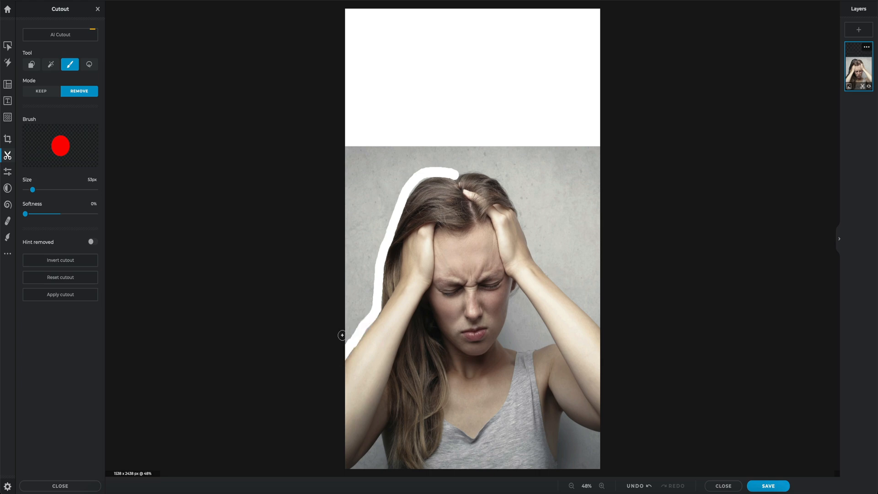
left_click_drag(25, 213, 50, 214)
mouse_move(456, 174)
left_mouse_down()
mouse_move(494, 176)
mouse_move(517, 209)
left_mouse_up()
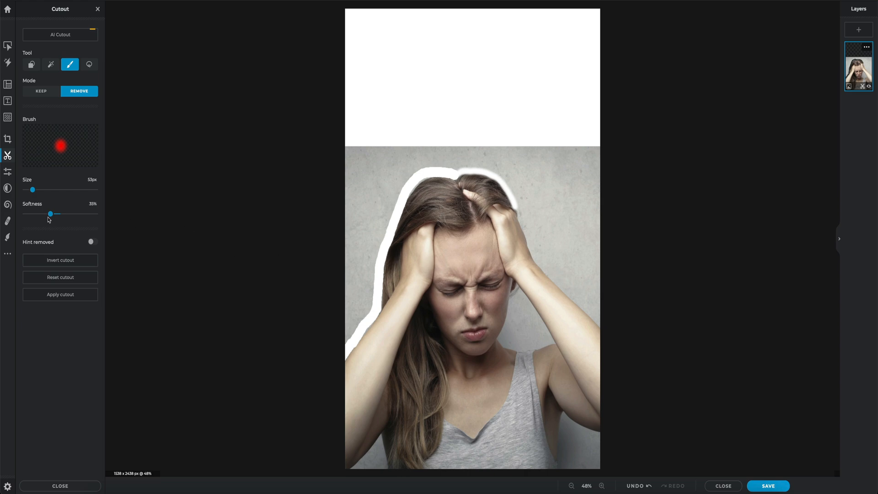
mouse_move(50, 214)
left_mouse_down()
mouse_move(25, 214)
mouse_move(59, 190)
left_mouse_up()
mouse_move(359, 151)
left_mouse_down()
mouse_move(349, 249)
mouse_move(378, 188)
mouse_move(417, 149)
mouse_move(385, 151)
mouse_move(359, 253)
left_mouse_up()
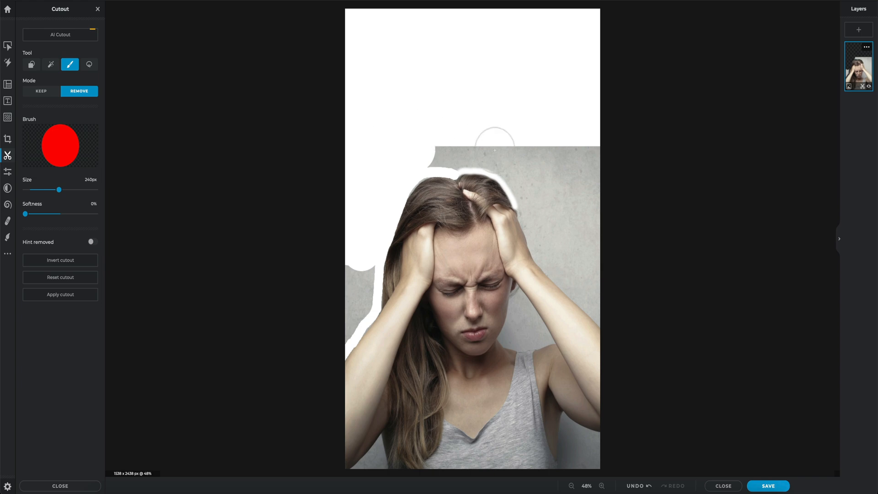
Step: Undo the brush removals and remove the photo's whole background with AI Cutout
left_click(636, 486)
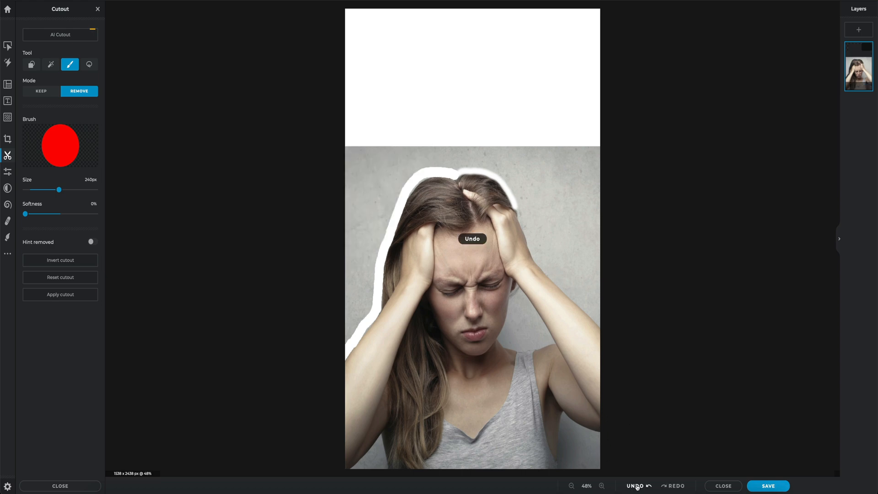
left_click(636, 485)
left_click(635, 486)
left_click(636, 485)
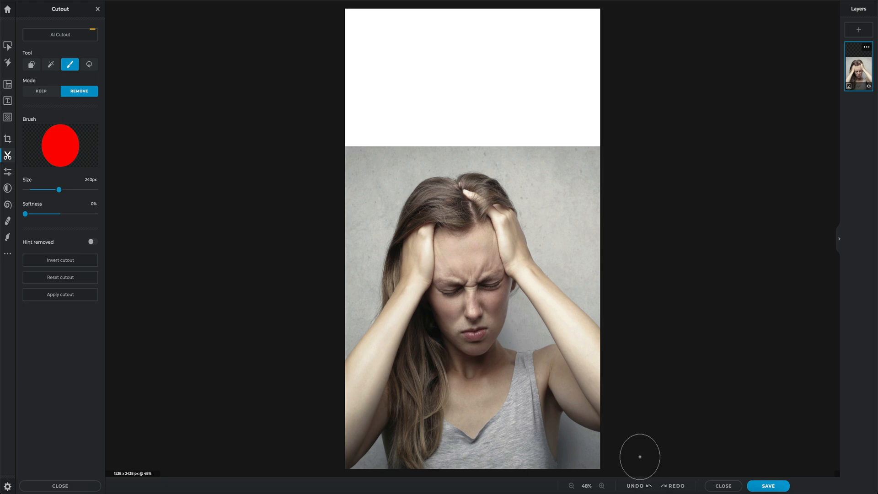
left_click(59, 35)
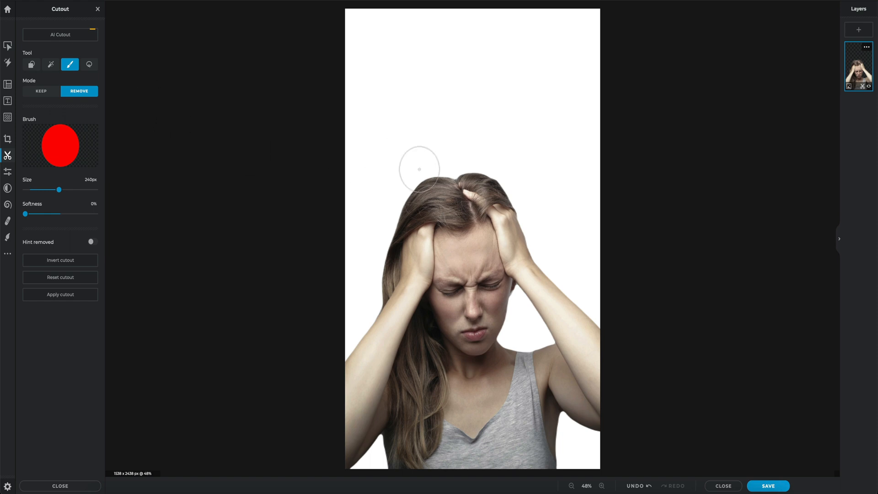
Step: Add an image layer with the photo of the wooden house by the water from the Pixlr Demo Images folder
left_click(859, 30)
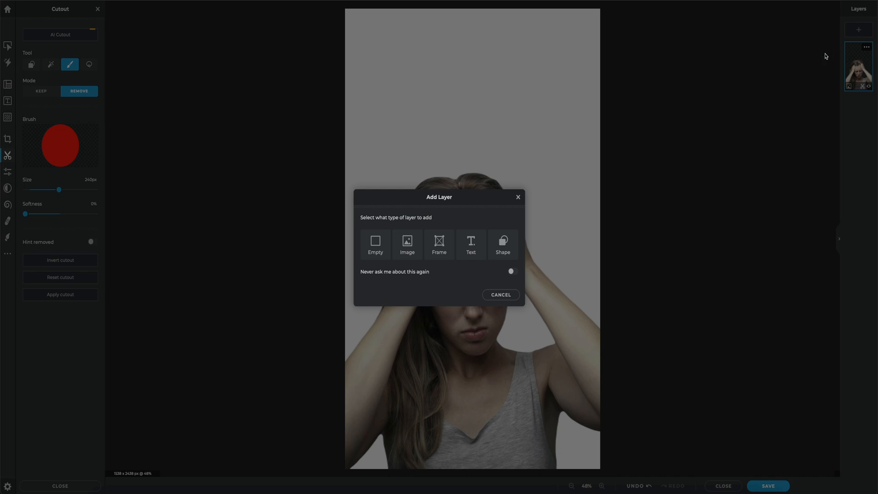
left_click(407, 245)
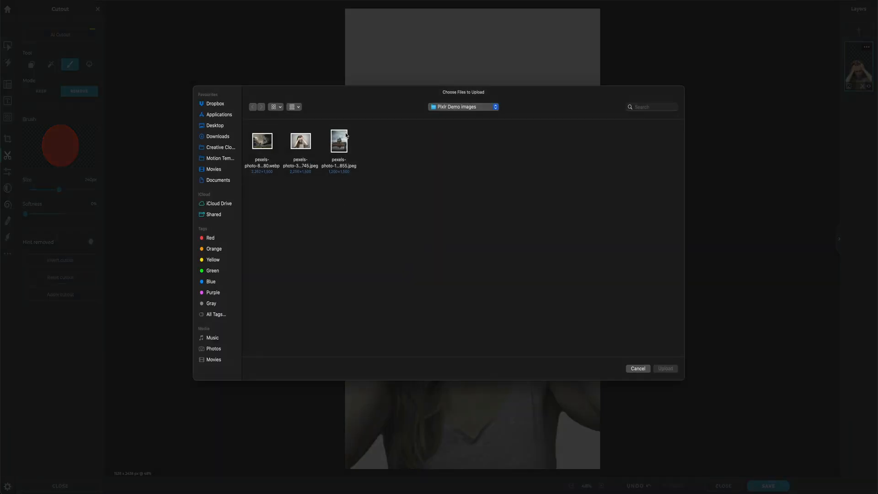
left_click(338, 144)
left_click(666, 369)
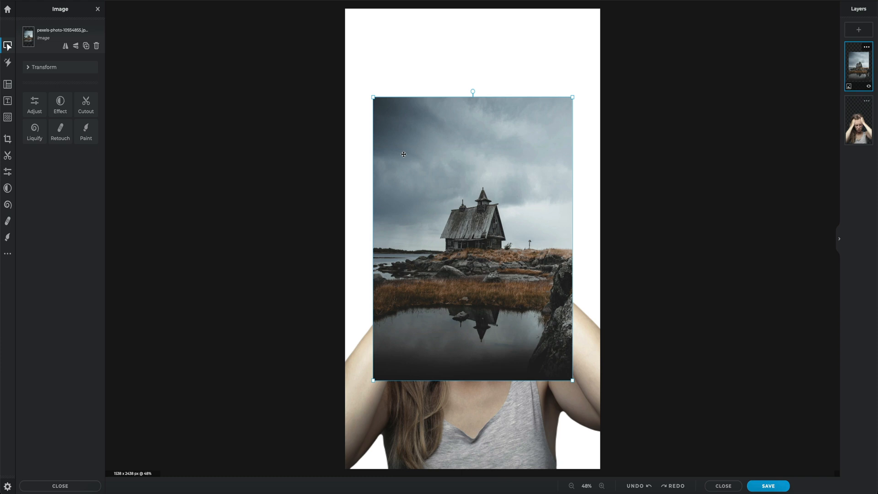
Step: Enlarge the house photo to fill the canvas behind the woman's layer, with the house above her head near the canvas's right edge
left_click_drag(411, 127, 512, 222)
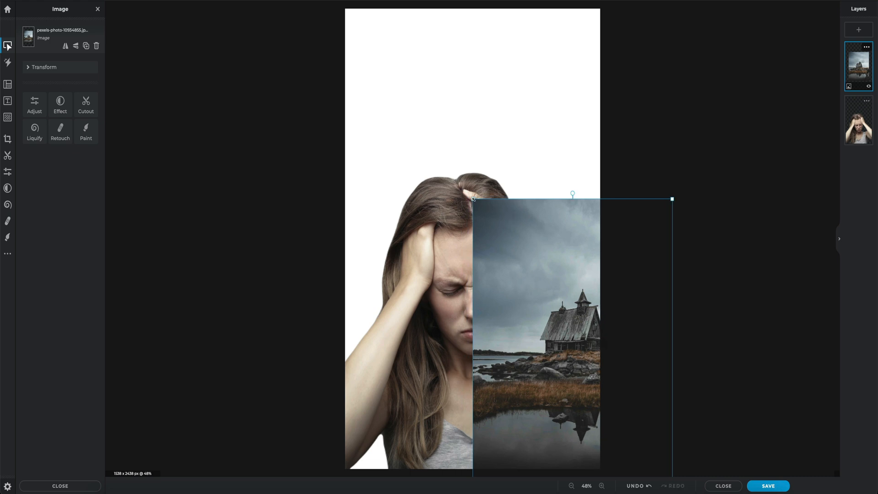
left_click_drag(473, 199, 202, 12)
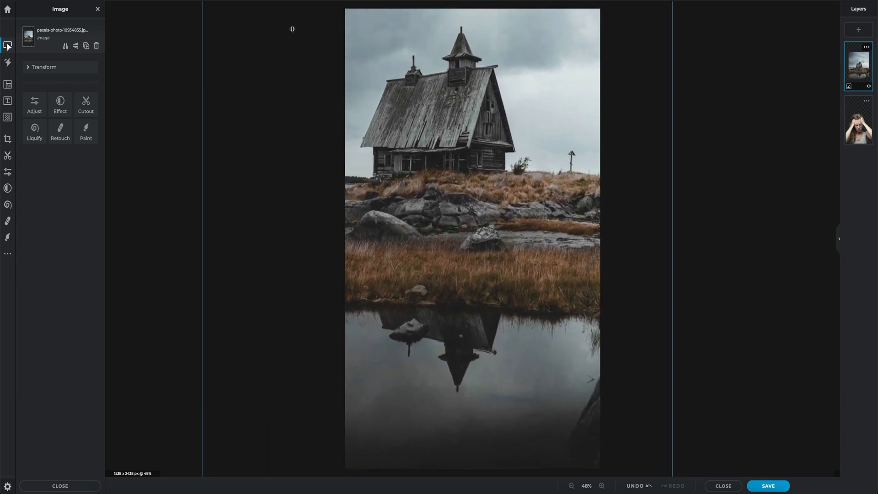
left_click_drag(261, 43, 337, 34)
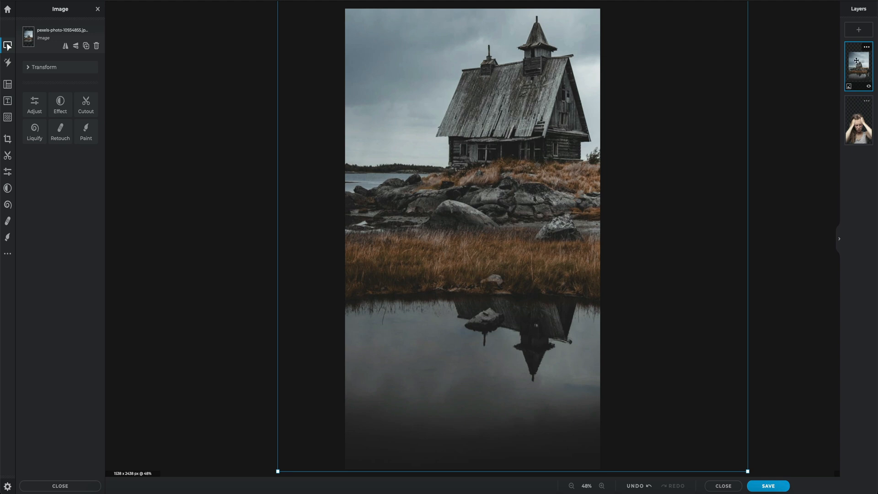
left_click_drag(856, 61, 858, 123)
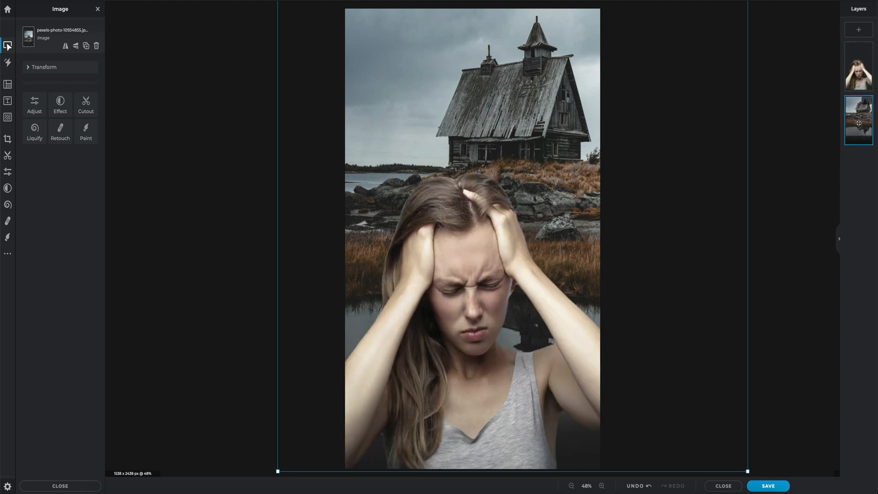
left_click_drag(715, 56, 723, 59)
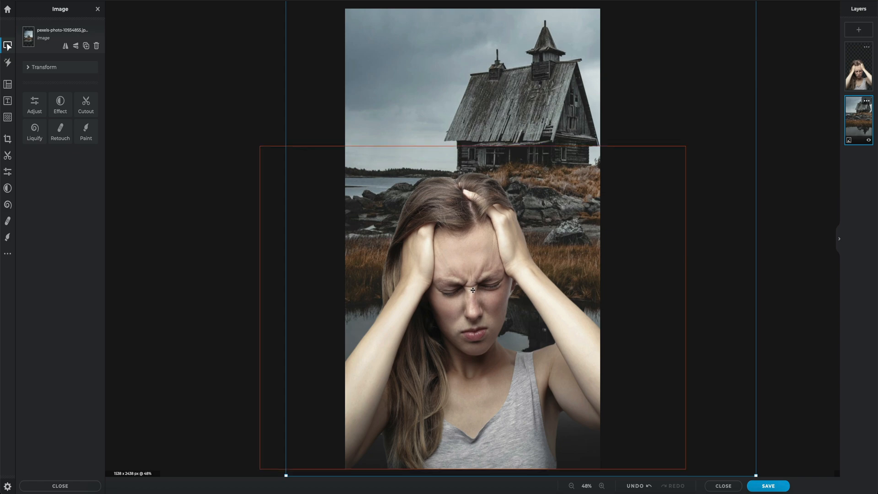
Step: Adjust the woman layer's colour to saturation -40, temperature -13 and vibrance 15
left_click(859, 67)
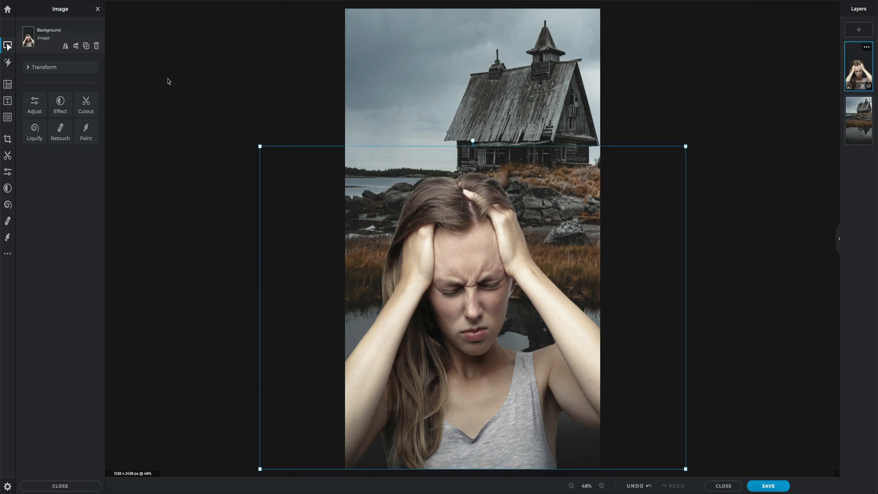
left_click(8, 63)
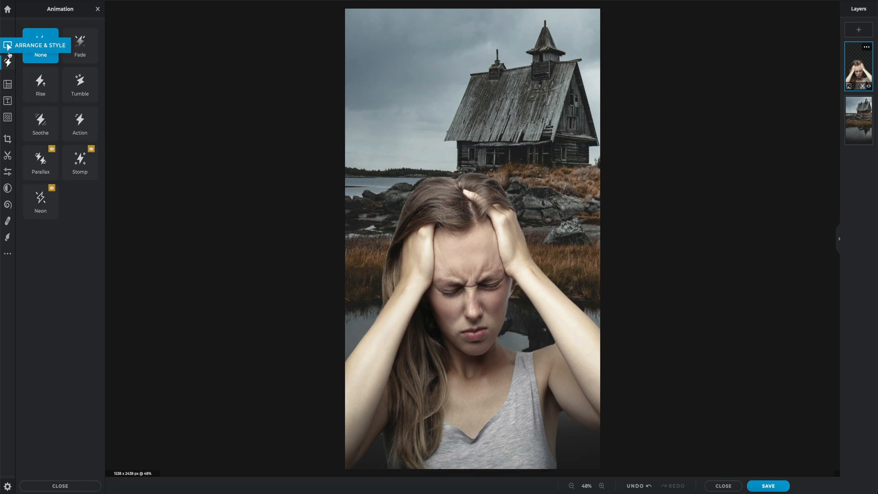
left_click(6, 46)
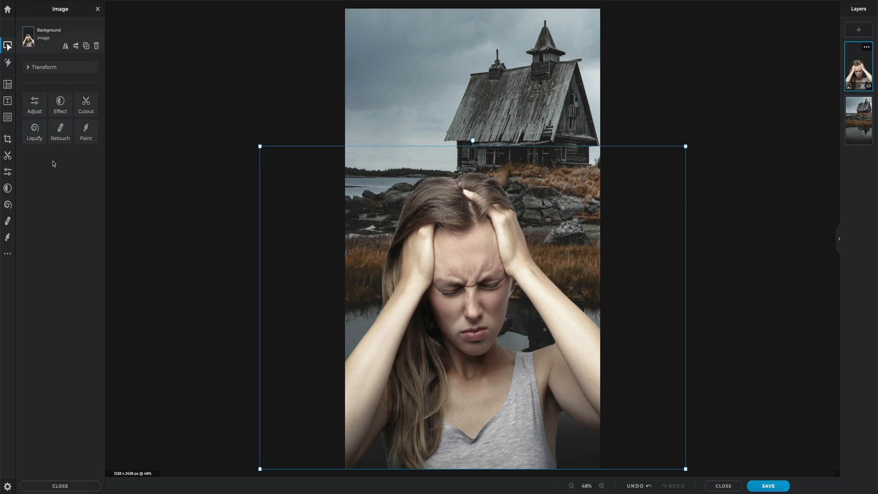
left_click(35, 111)
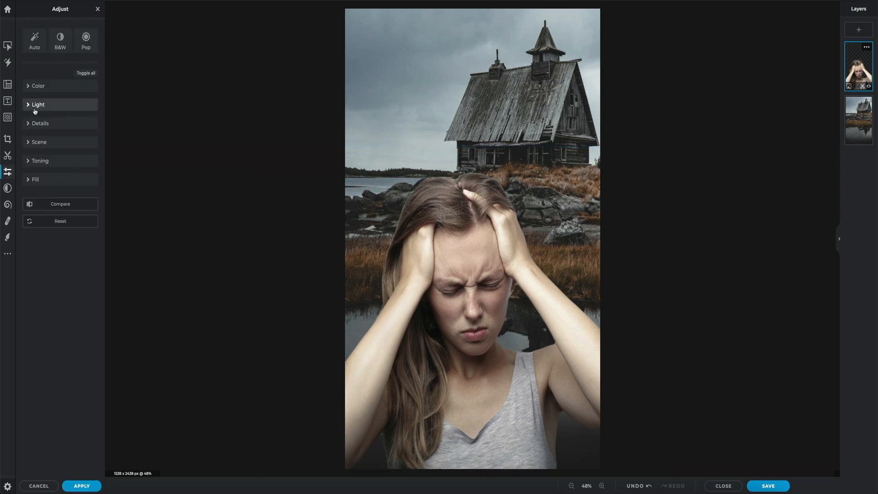
left_click(28, 87)
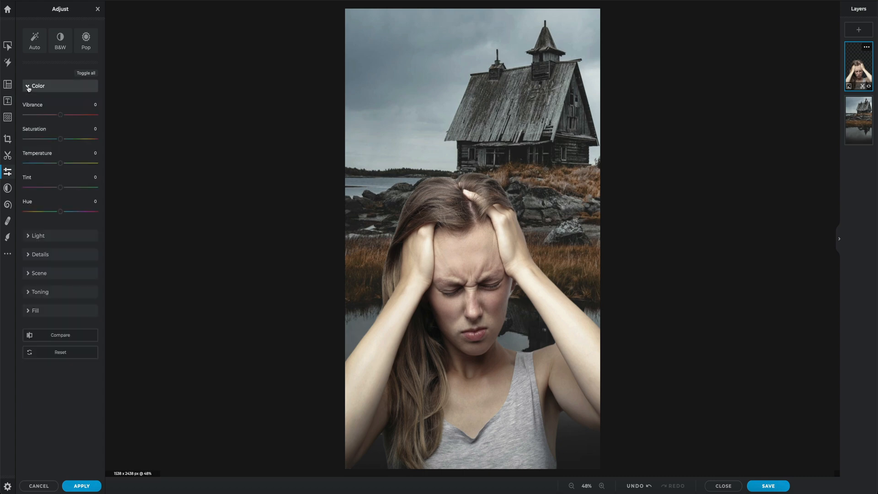
left_click_drag(60, 141, 56, 165)
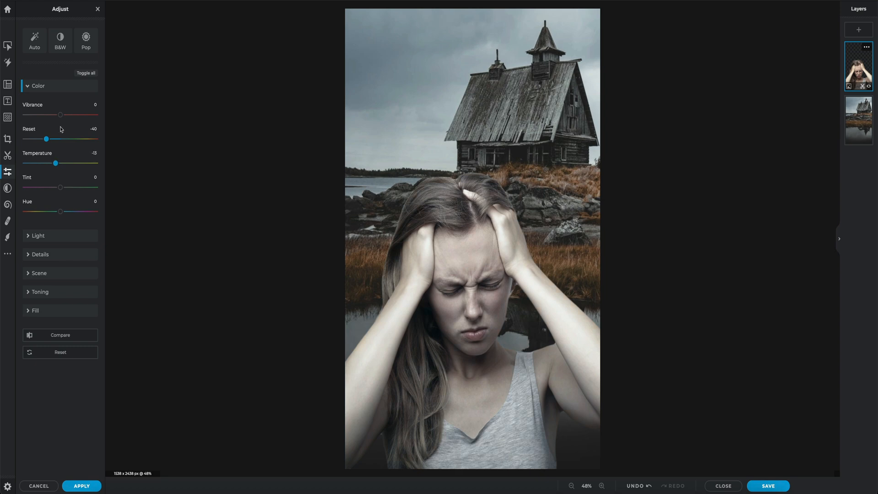
left_click_drag(60, 115, 67, 117)
Step: Set the woman layer's light adjustments to Black 24 and Shadows 38
left_click(28, 237)
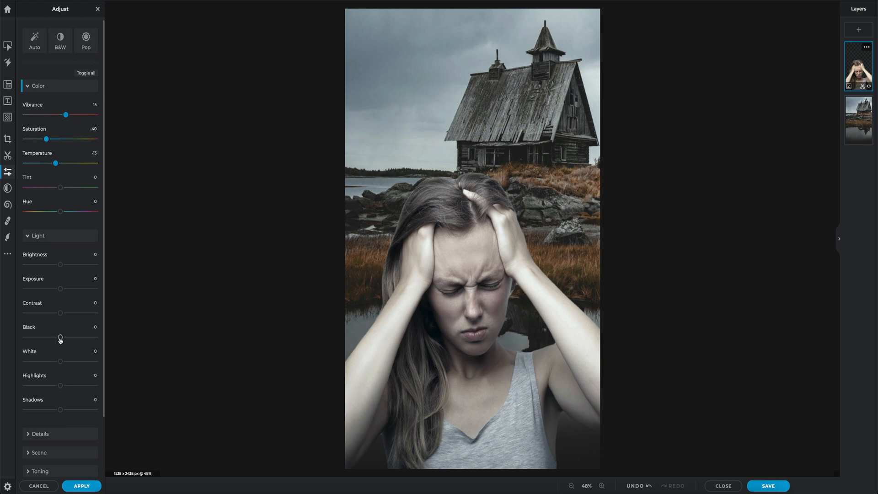
left_click_drag(60, 339, 68, 338)
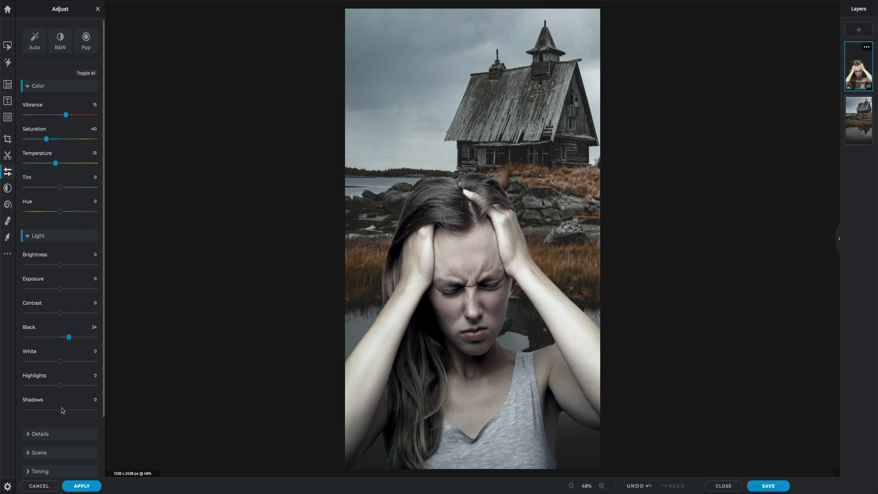
left_click_drag(61, 409, 74, 413)
Step: Sharpen the woman's layer by 15 in the detail adjustments
scroll(68, 412, "down", 3)
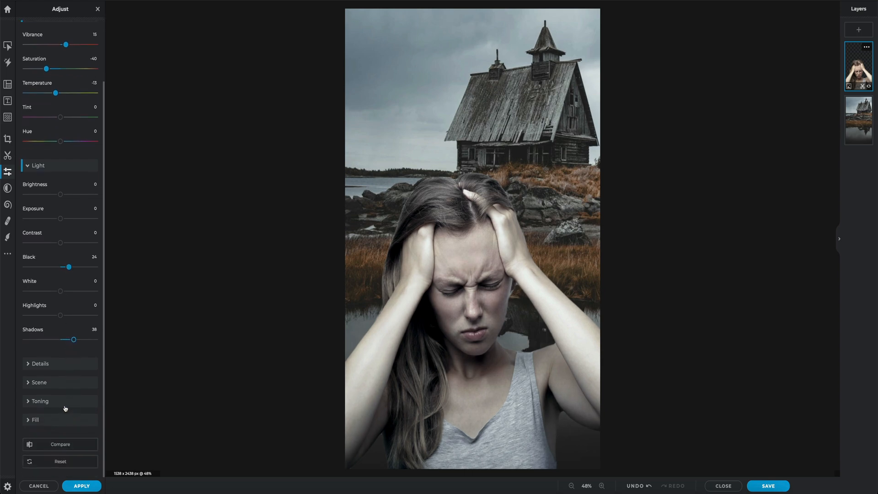
left_click(28, 365)
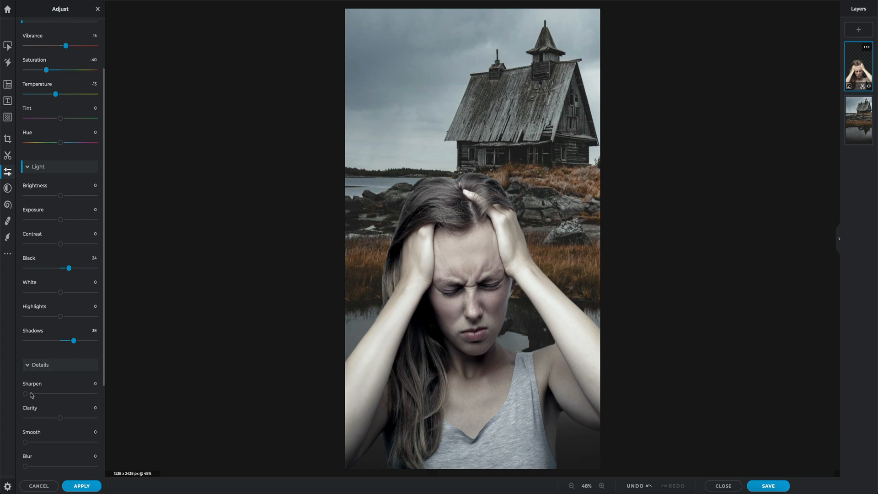
mouse_move(25, 394)
left_mouse_down()
mouse_move(89, 397)
mouse_move(36, 396)
left_mouse_up()
scroll(41, 393, "down", 2)
scroll(44, 391, "down", 1)
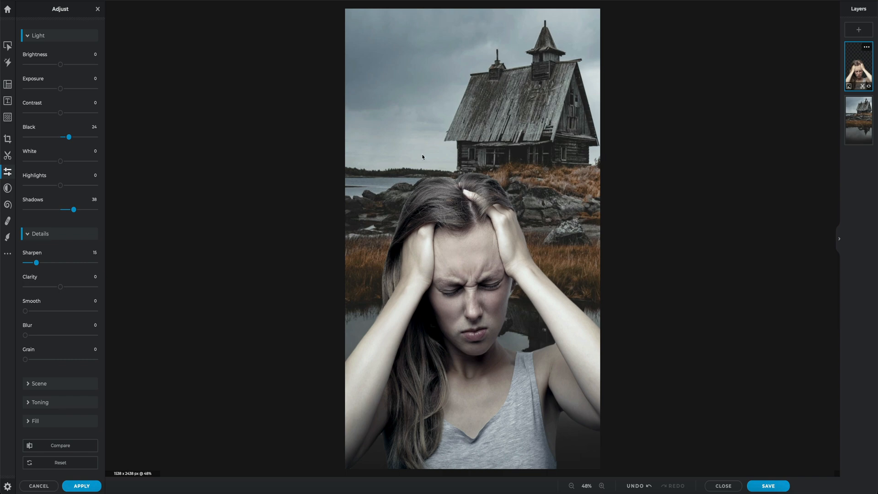
Step: Set the house photo layer's light adjustments to Black 20 and Shadows 30
left_click(853, 115)
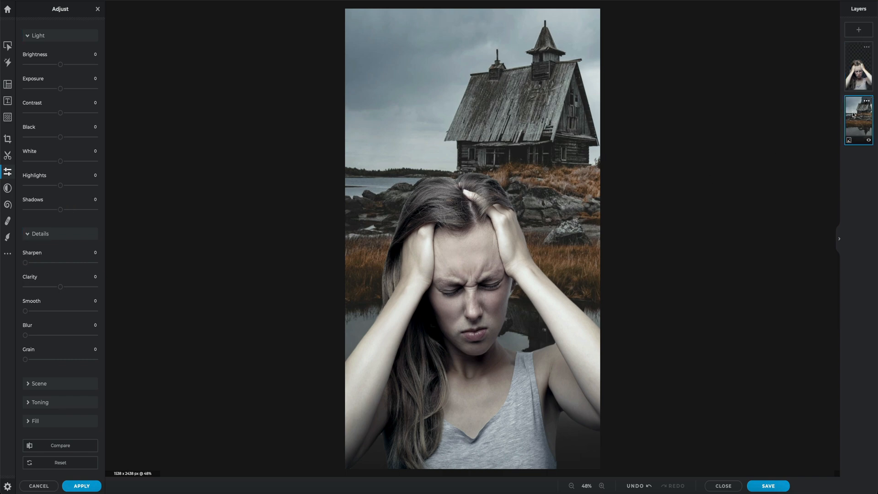
scroll(59, 133, "up", 5)
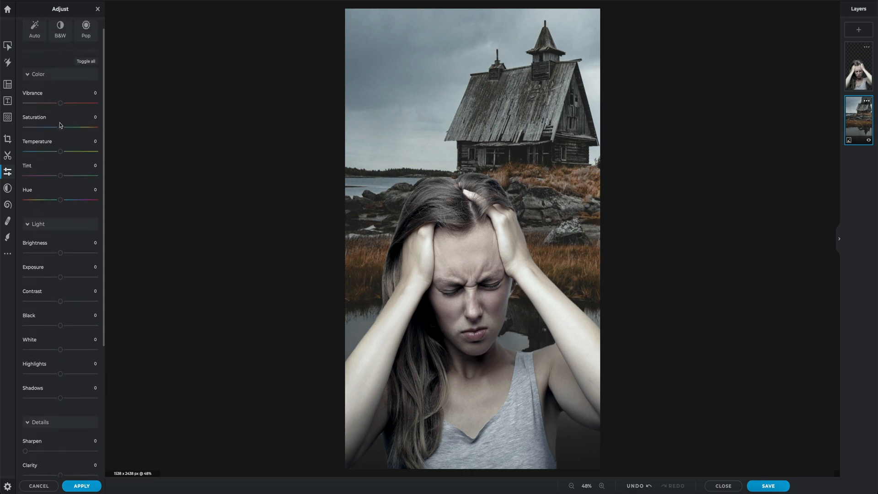
left_click_drag(61, 339, 68, 341)
left_click_drag(63, 409, 71, 412)
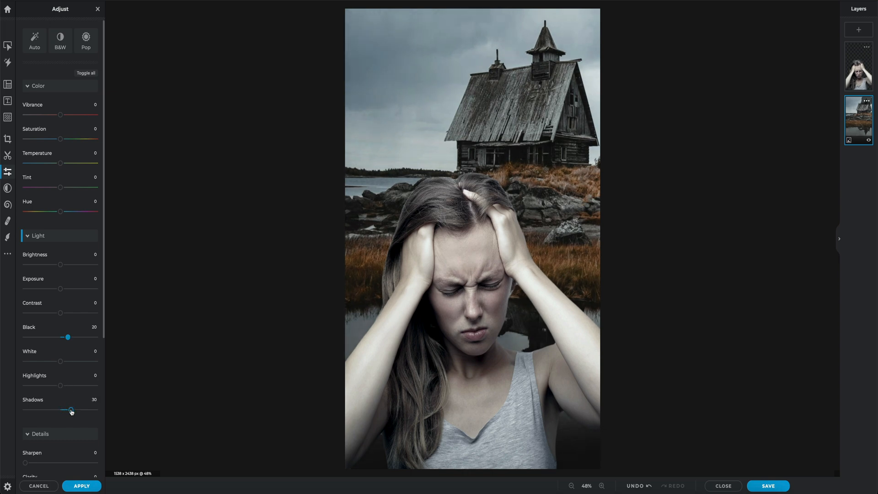
Step: Slightly lower the house layer's saturation and temperature for a colder look, and blur the layer by 15
mouse_move(59, 143)
left_mouse_down()
mouse_move(48, 144)
mouse_move(55, 166)
left_mouse_up()
scroll(54, 169, "down", 5)
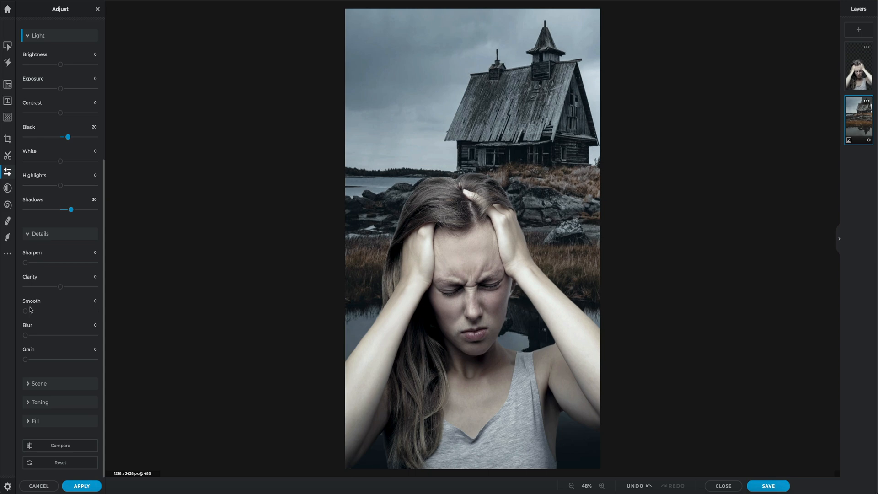
left_click_drag(27, 337, 39, 338)
left_click_drag(38, 338, 37, 338)
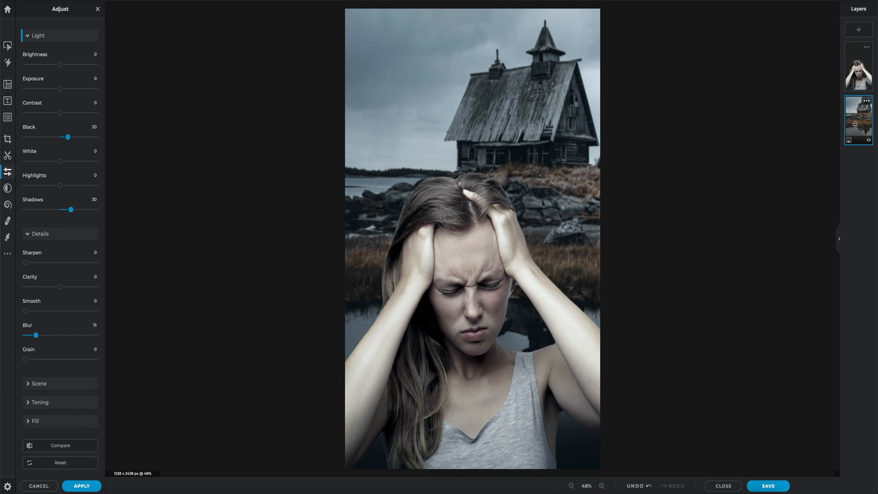
Step: Cut away large areas of the house layer's sky with Magic Cutout in Remove mode at tolerance 10
left_click(7, 157)
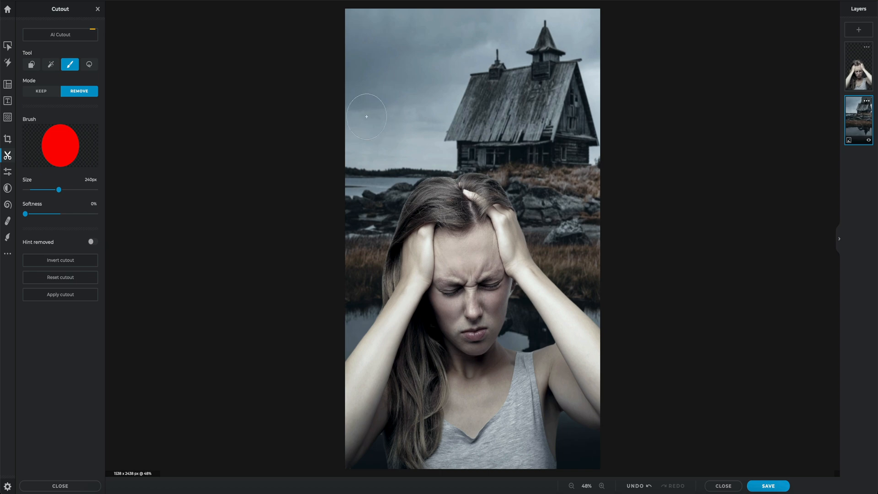
left_click(51, 66)
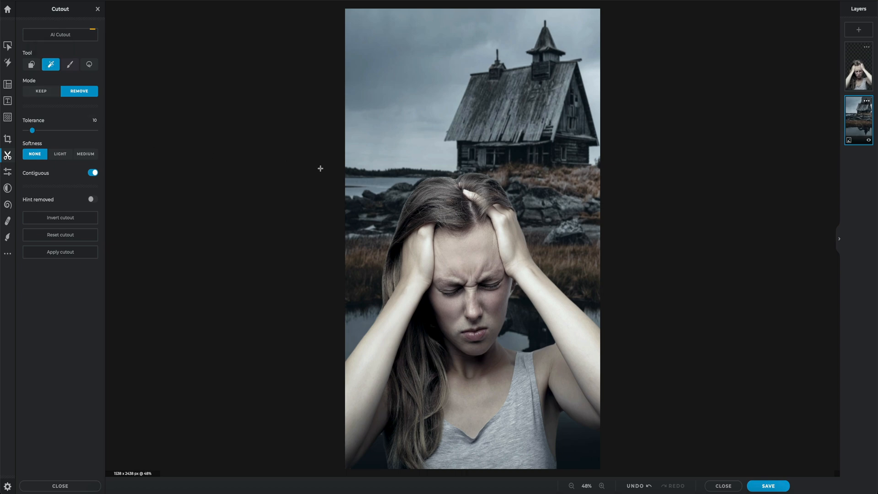
left_click(389, 60)
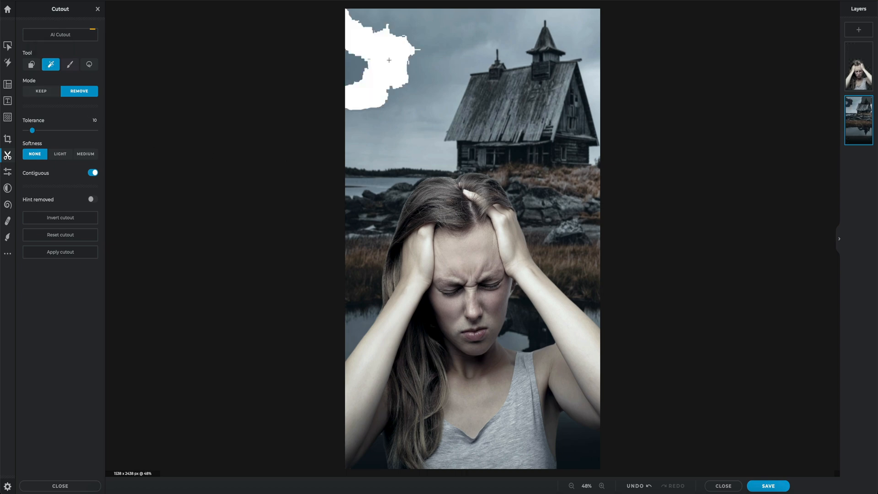
left_click(415, 61)
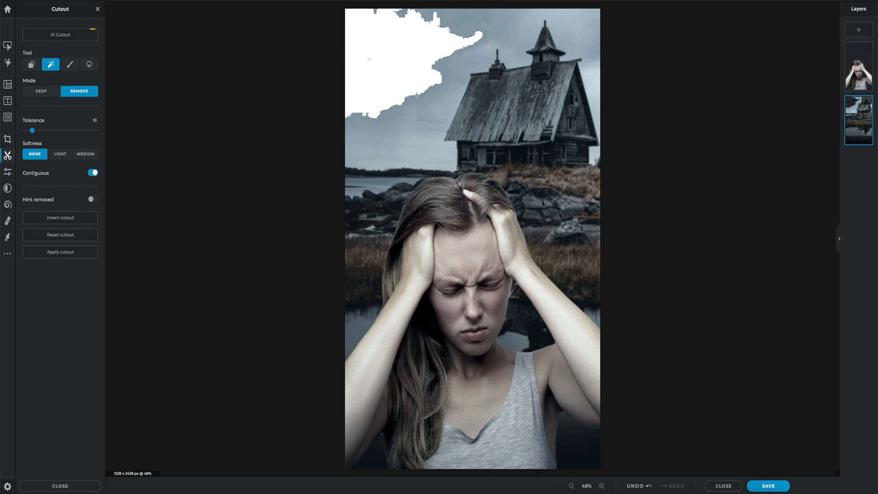
left_click(423, 129)
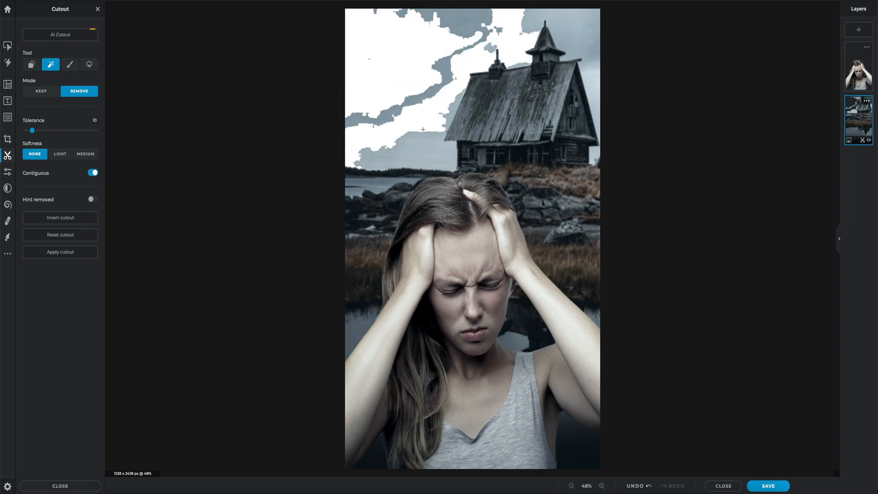
Step: Raise the Magic Cutout tolerance to 29 and remove the remaining sky patches around the house and above the horizon
left_click_drag(32, 130, 45, 134)
left_click(396, 154)
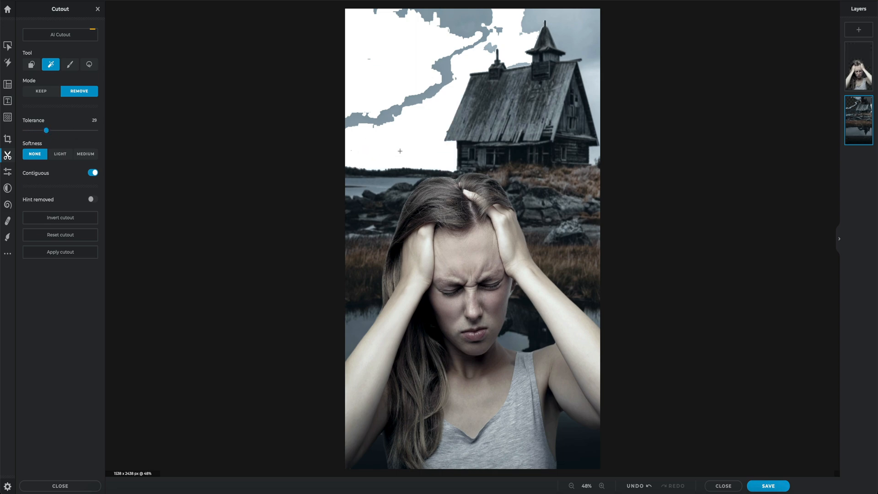
left_click(523, 21)
left_click(477, 20)
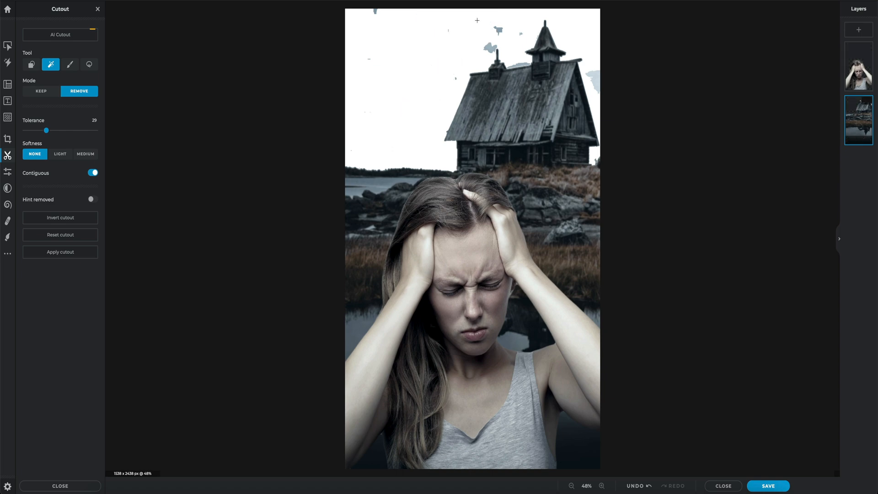
left_click(498, 31)
left_click(494, 47)
left_click(519, 65)
Step: Erase the leftover sky specks on the house layer with the 240 px Draw Cutout brush in Remove mode
left_click(70, 64)
mouse_move(368, 16)
left_mouse_down()
mouse_move(371, 93)
mouse_move(444, 75)
mouse_move(440, 26)
mouse_move(512, 23)
left_mouse_up()
left_click_drag(612, 75, 609, 72)
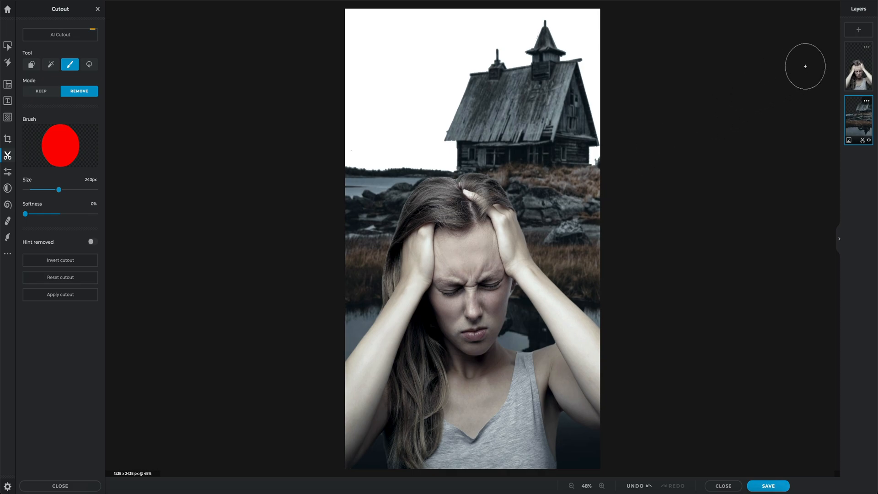
Step: Add the storm cloud photo from the Pixlr Demo Images folder as a new image layer
left_click(856, 32)
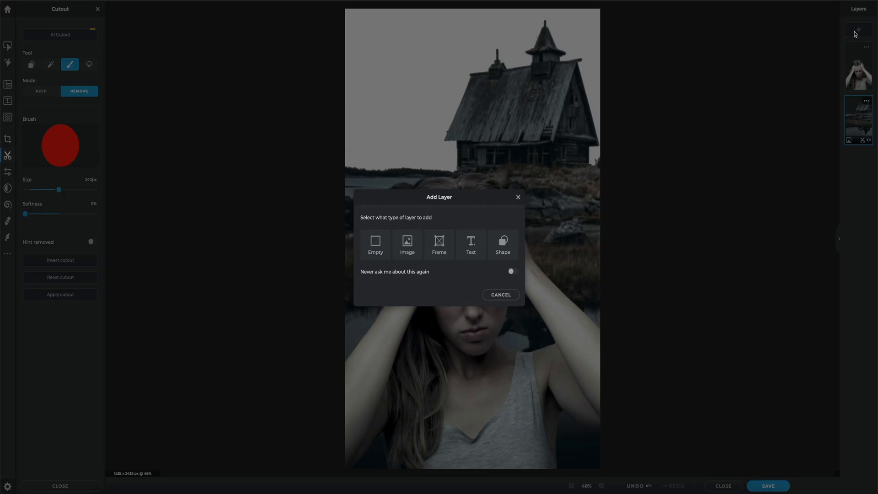
left_click(407, 246)
left_click(268, 144)
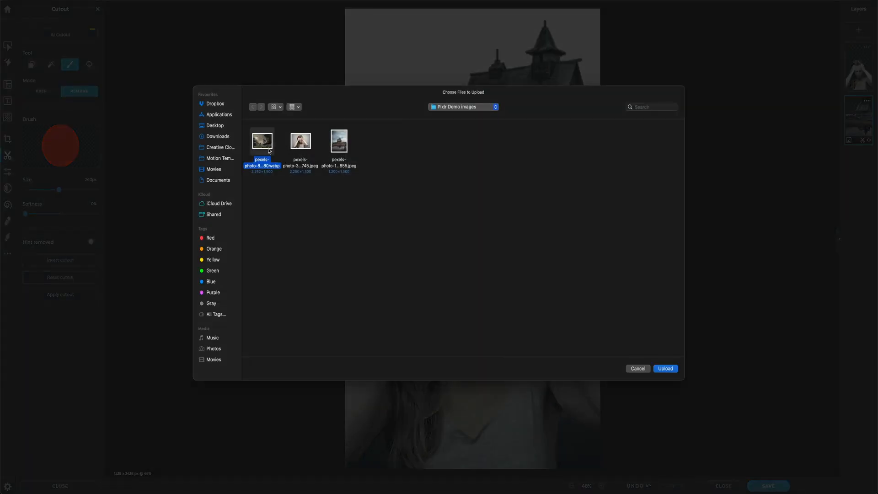
left_click(672, 369)
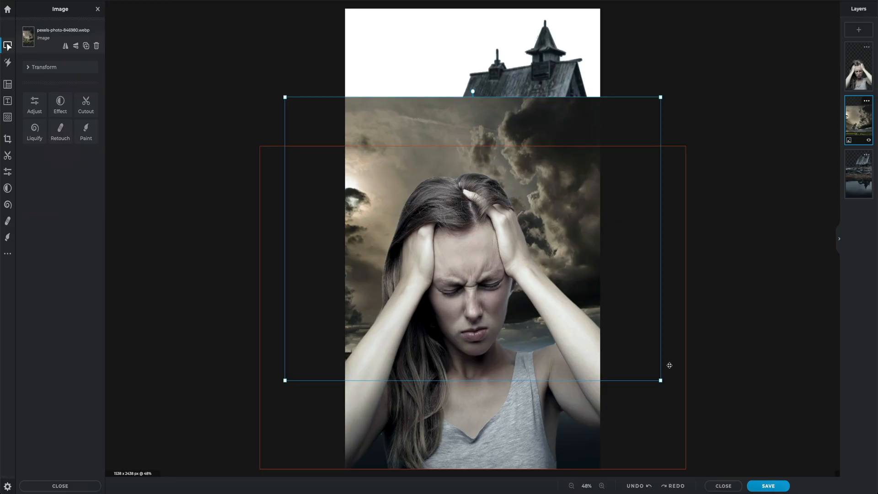
Step: Enlarge the cloud photo over the canvas's upper part and place its layer beneath the house layer as the new sky
left_click_drag(323, 117, 322, 5)
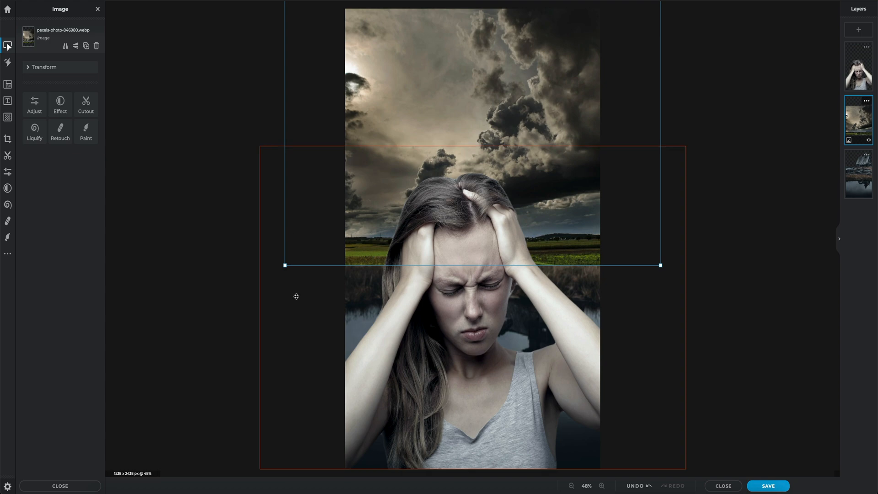
left_click_drag(284, 265, 207, 336)
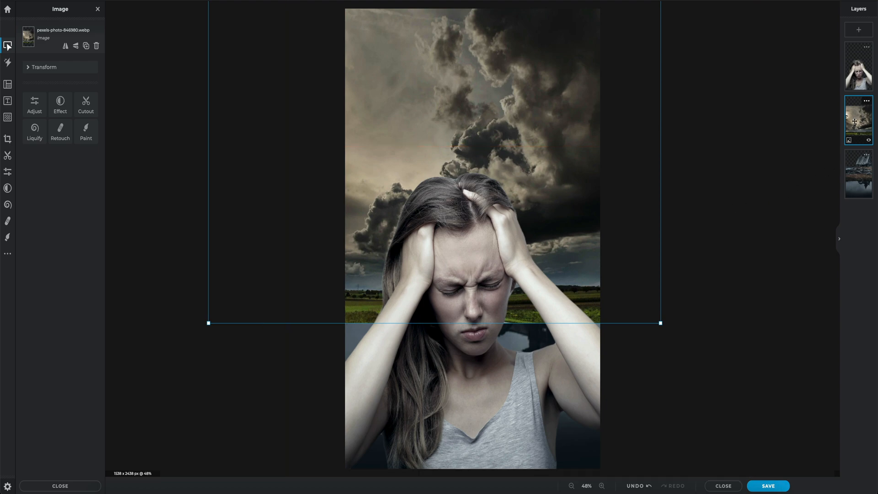
left_click_drag(855, 118, 854, 168)
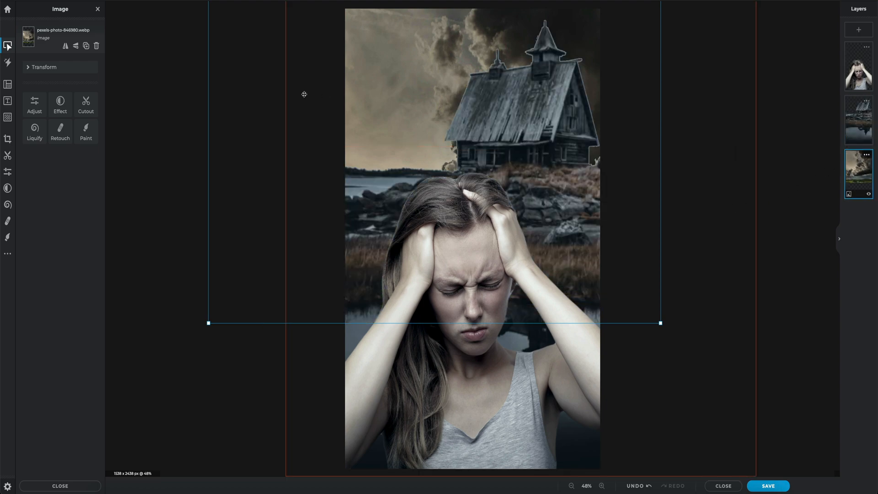
left_click_drag(217, 90, 235, 93)
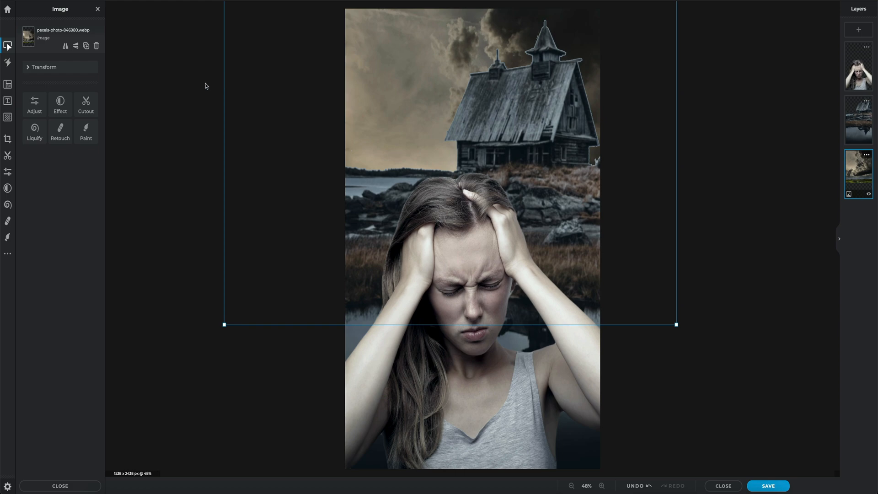
Step: Set the cloud layer's light adjustments to Black 18 and Shadows -22
left_click(35, 106)
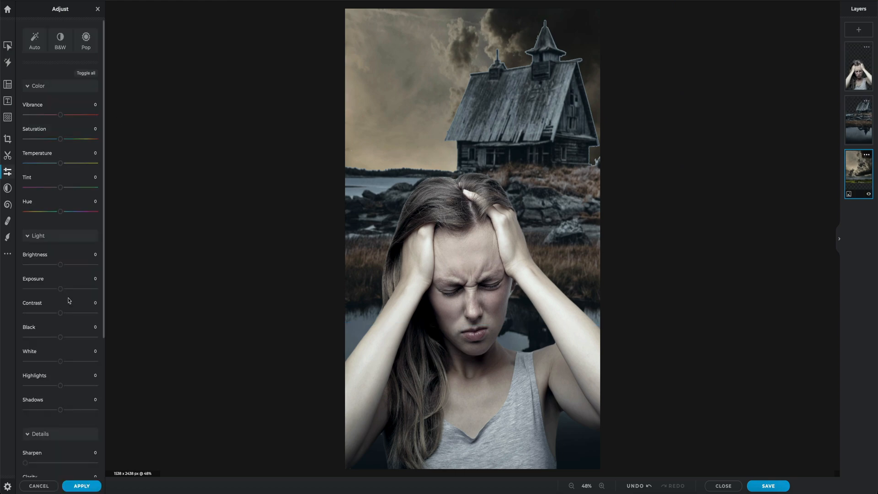
left_click_drag(60, 337, 67, 338)
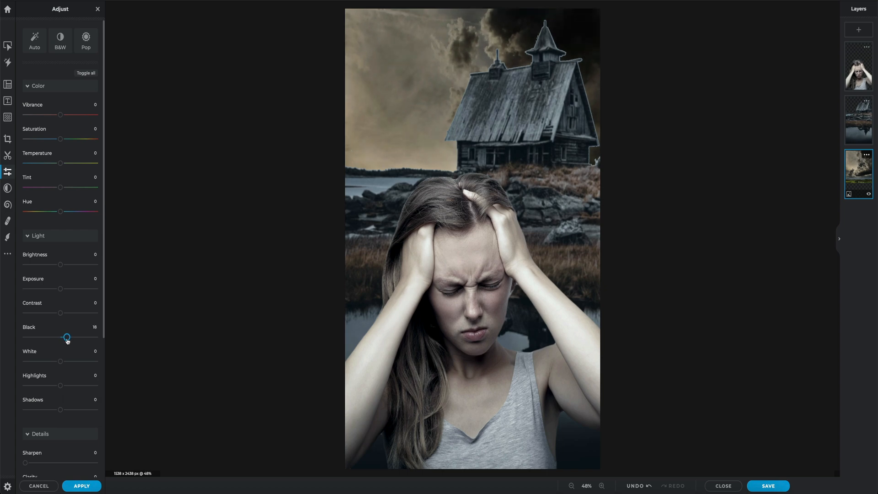
left_click_drag(60, 409, 53, 409)
Step: Blur the cloud layer and reduce its saturation to -13
scroll(52, 411, "down", 5)
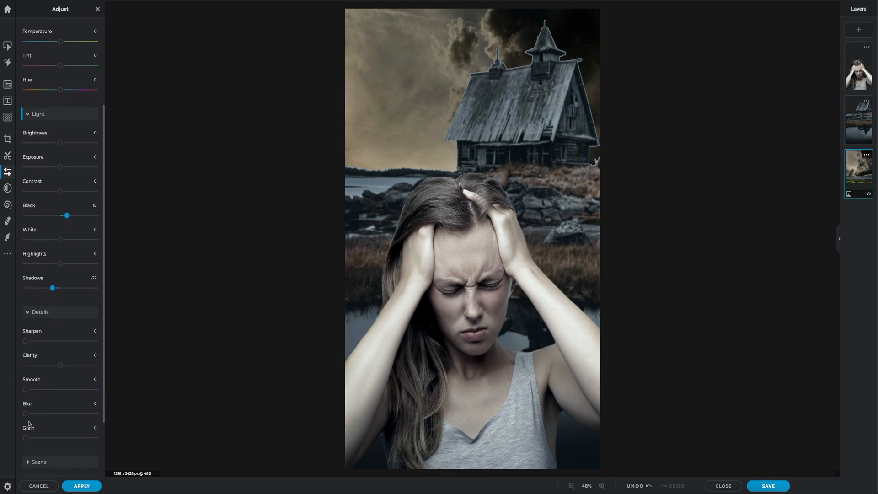
left_click_drag(26, 413, 43, 415)
scroll(43, 416, "up", 5)
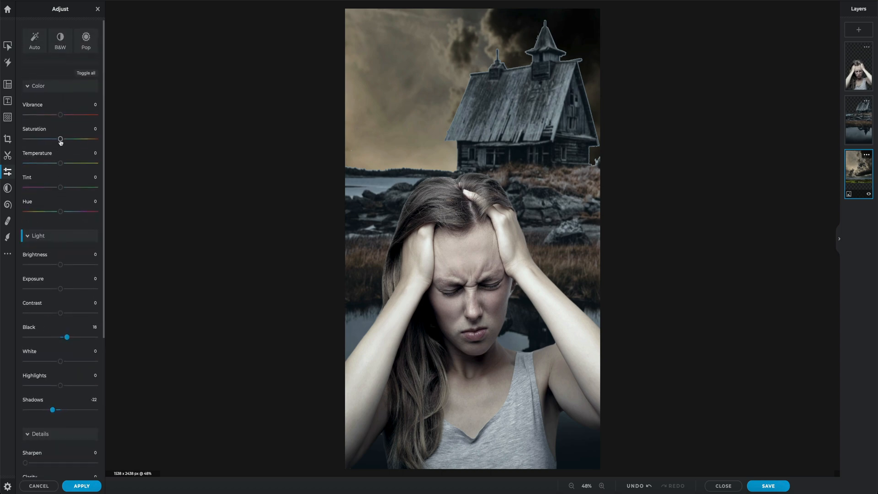
left_click_drag(60, 141, 56, 142)
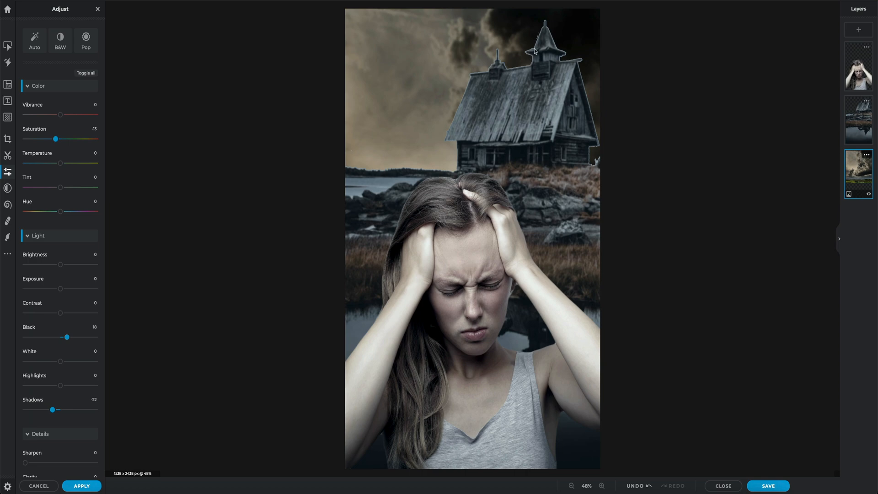
Step: Brush away the light fringe along the house's roof edge on the house layer using an 89 px Draw Cutout brush with 50% softness
left_click(855, 124)
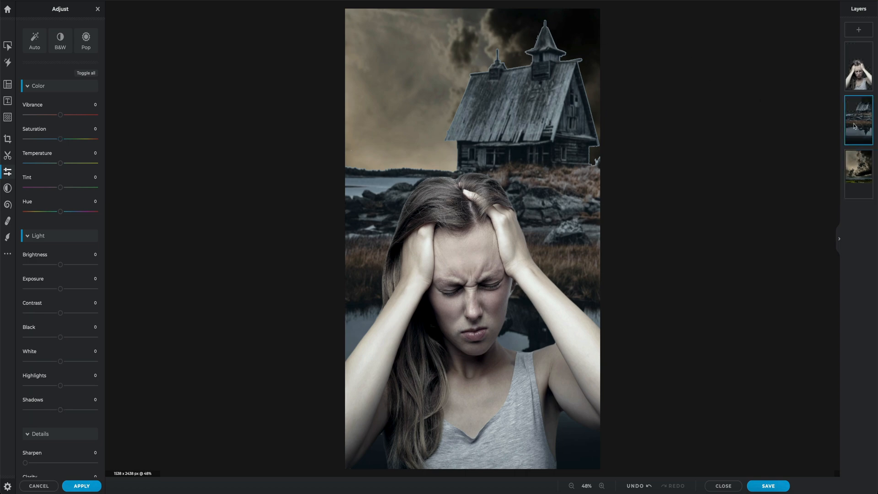
left_click(8, 156)
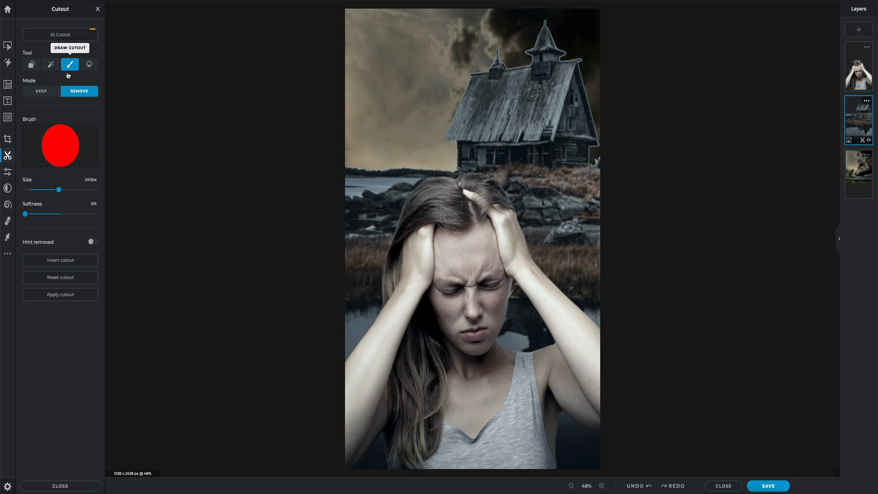
left_click_drag(59, 191, 38, 193)
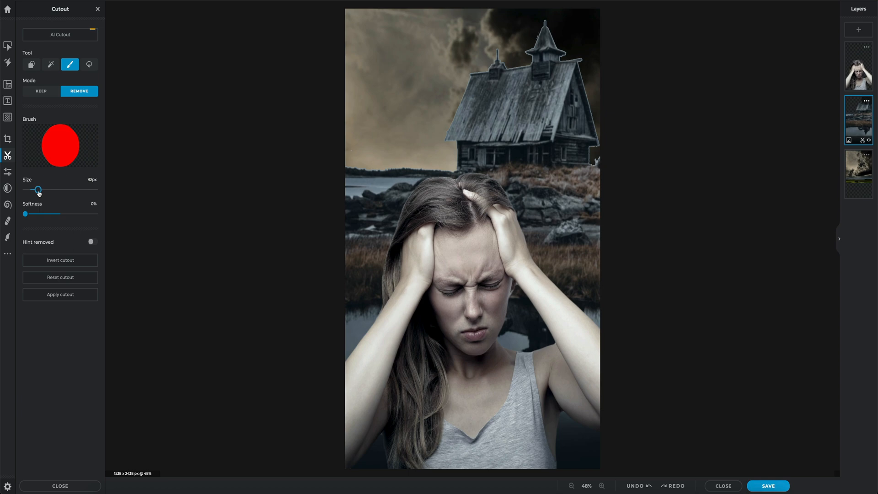
mouse_move(38, 194)
left_mouse_down()
mouse_move(44, 216)
mouse_move(61, 215)
left_mouse_up()
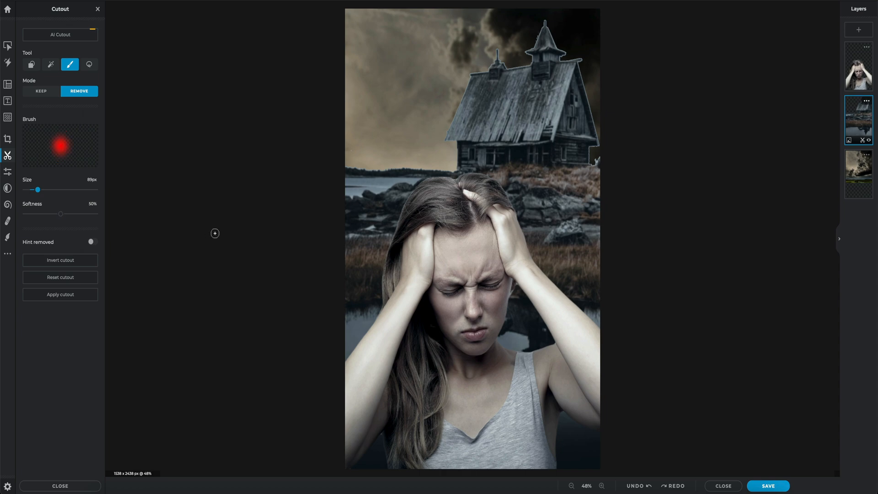
mouse_move(489, 60)
left_mouse_down()
mouse_move(467, 73)
mouse_move(449, 122)
left_mouse_up()
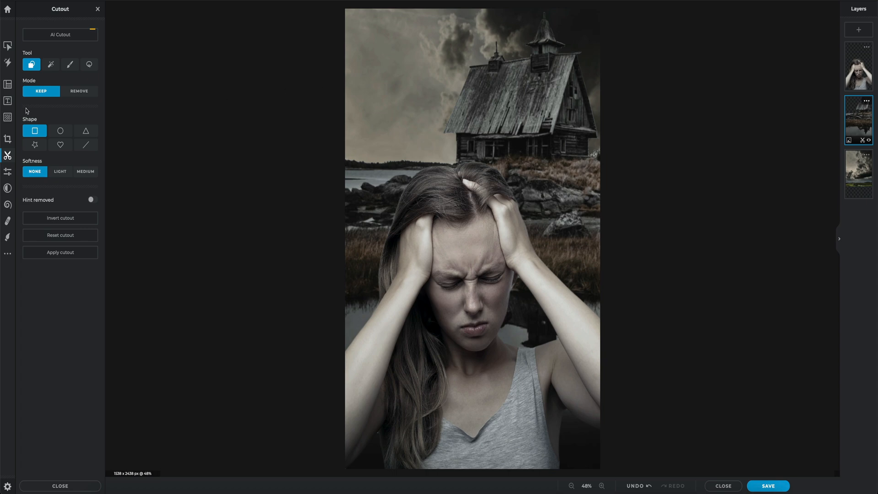
Step: Browse the ready-made text designs for one that suits the composite
left_click(8, 102)
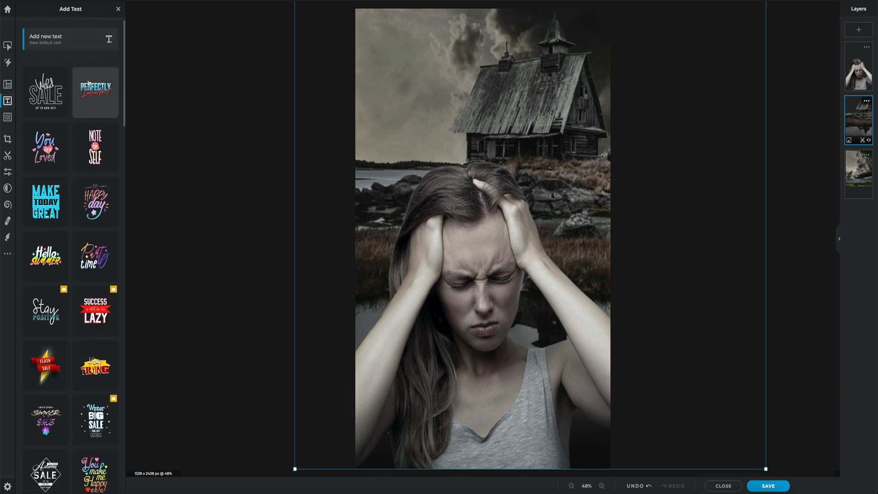
scroll(68, 211, "down", 3)
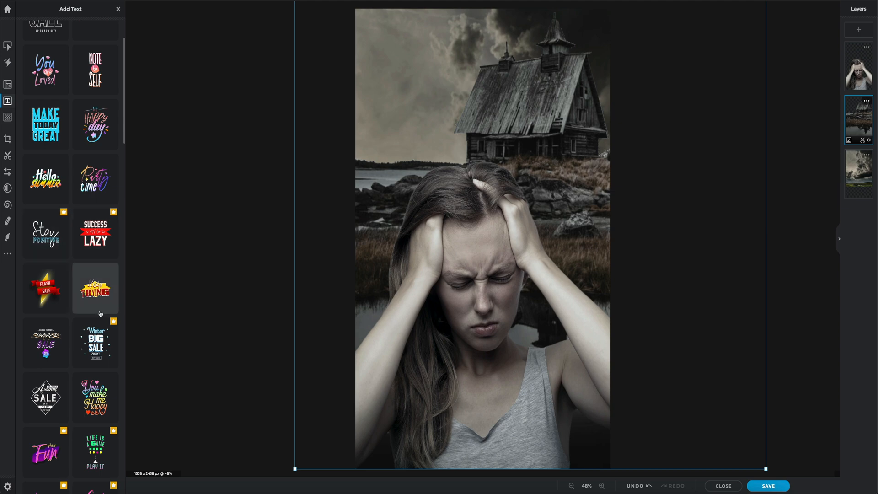
scroll(90, 323, "down", 2)
scroll(90, 323, "down", 12)
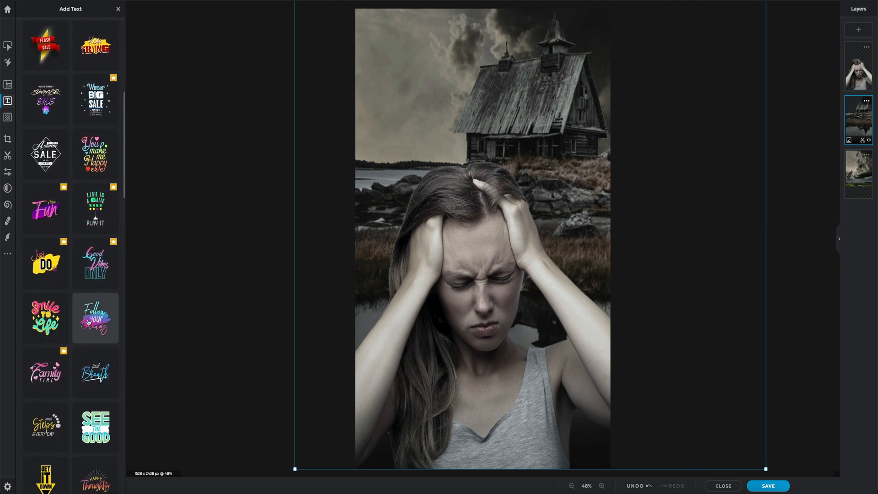
scroll(88, 323, "down", 2)
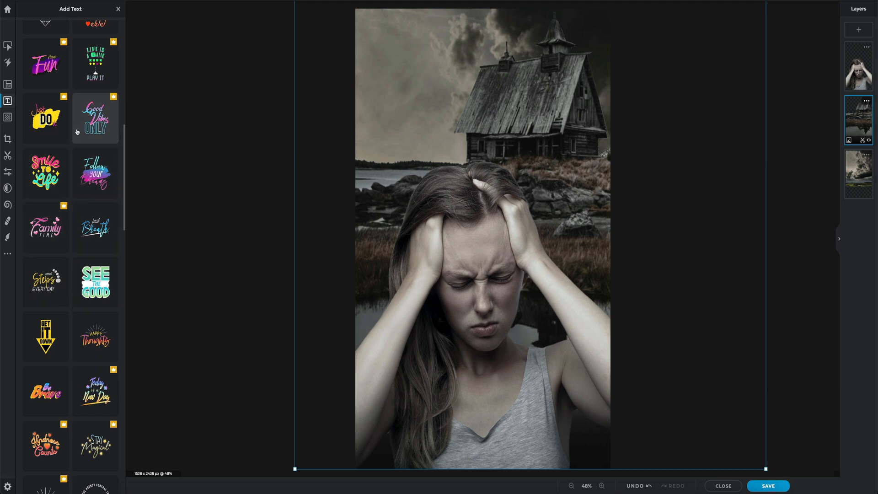
scroll(79, 183, "up", 18)
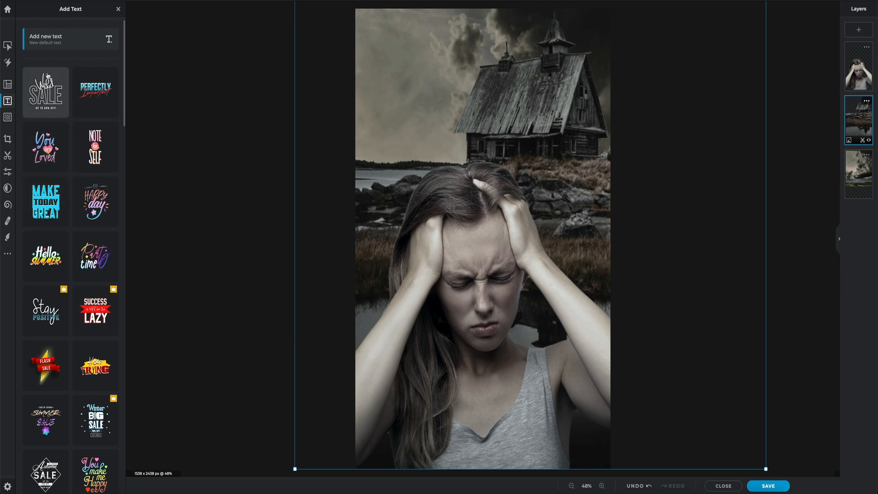
Step: Add a new text layer reading "FORGOTTEN MEMORIES" on two lines and set its font to Retros
left_click(71, 41)
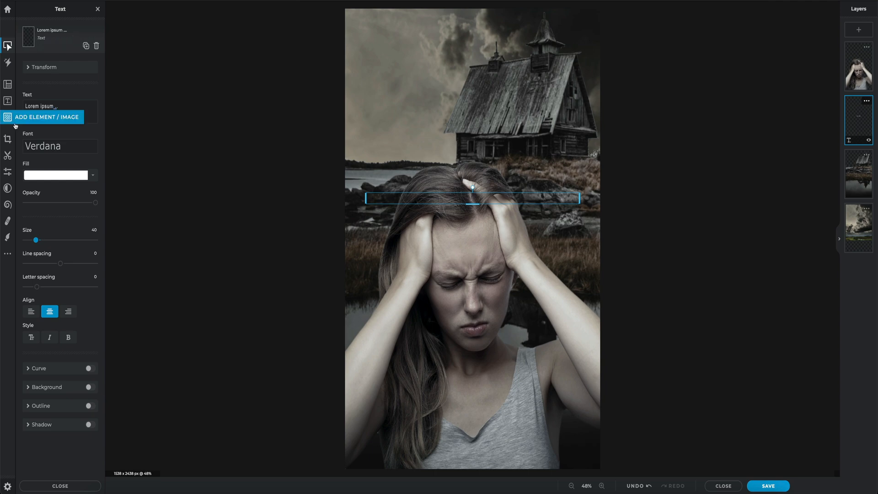
left_click(28, 104)
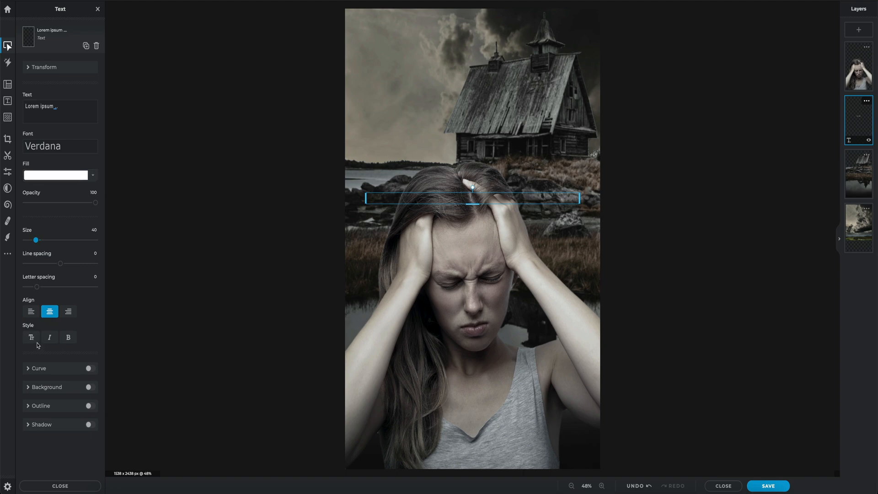
left_click_drag(62, 109, 20, 110)
type("FORGOTTEN MEMORIES")
left_click(72, 145)
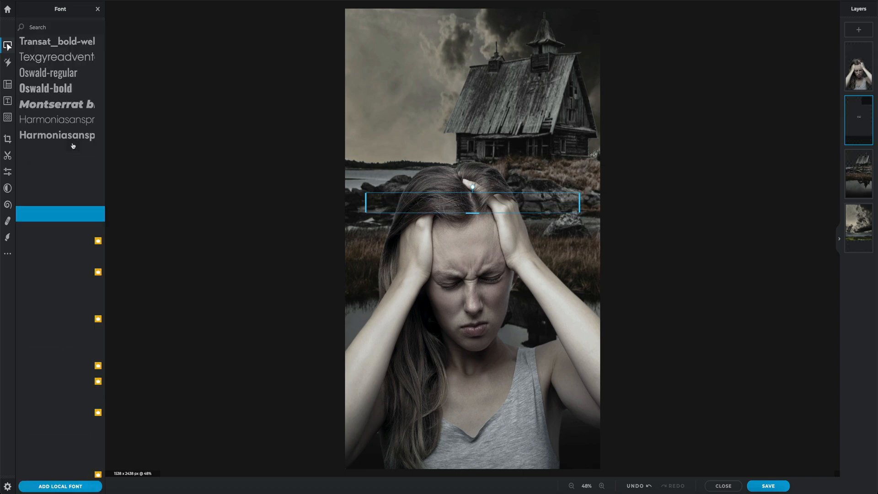
scroll(64, 192, "down", 9)
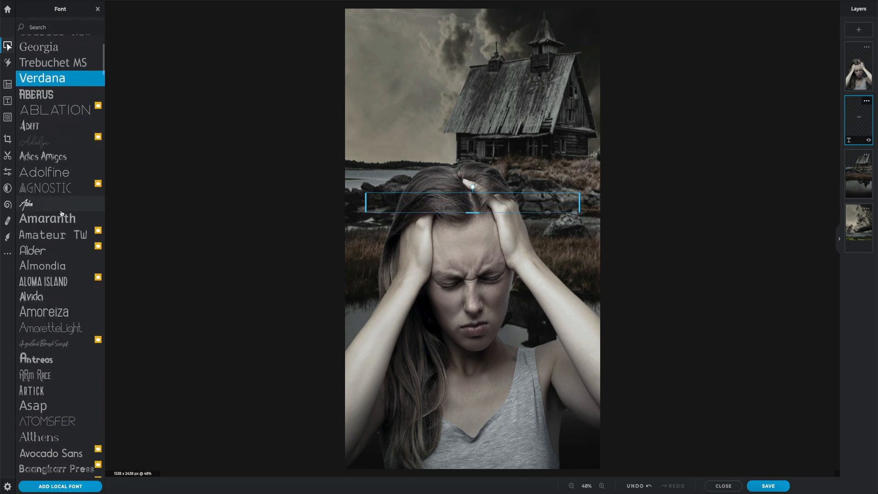
left_click(61, 243)
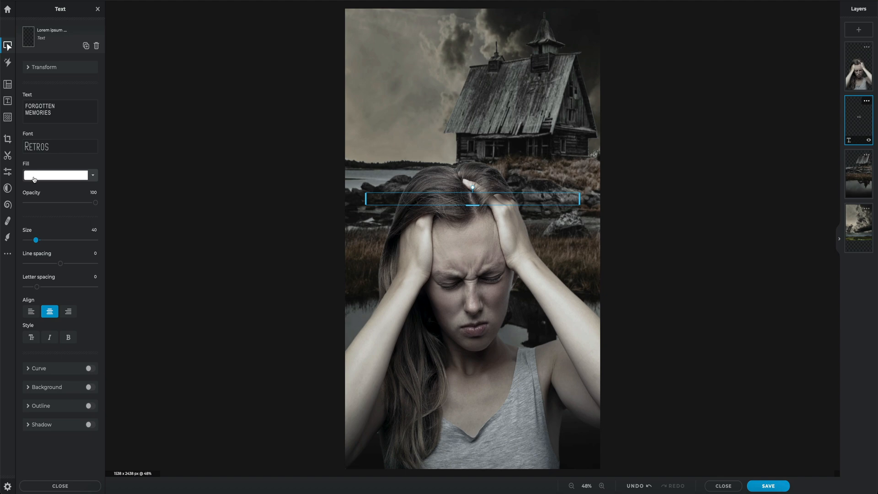
Step: Set the title's size to 250 and place it in front of the woman, centred along the image's lower edge
left_click(92, 230)
type("250")
key("Return")
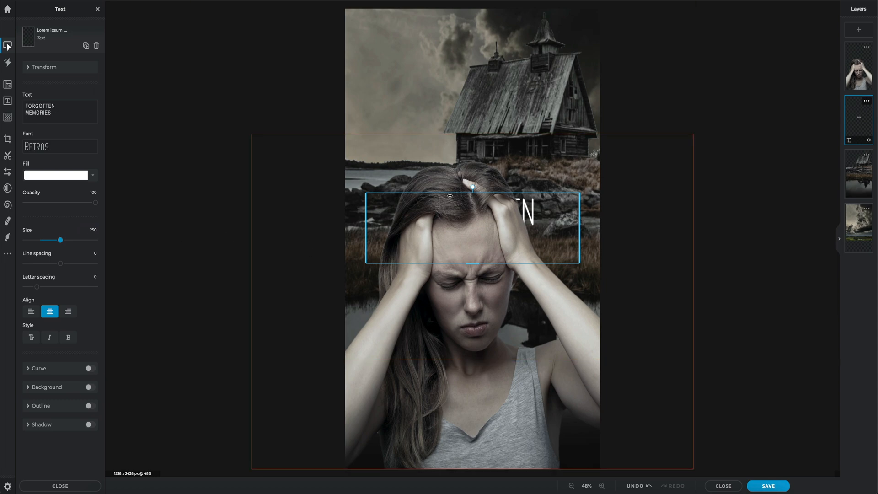
left_click_drag(860, 121, 854, 67)
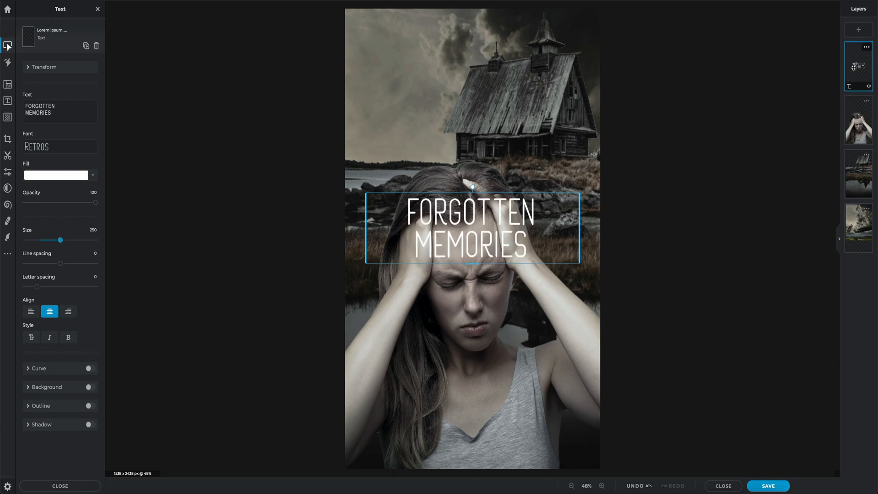
left_click_drag(478, 220, 477, 426)
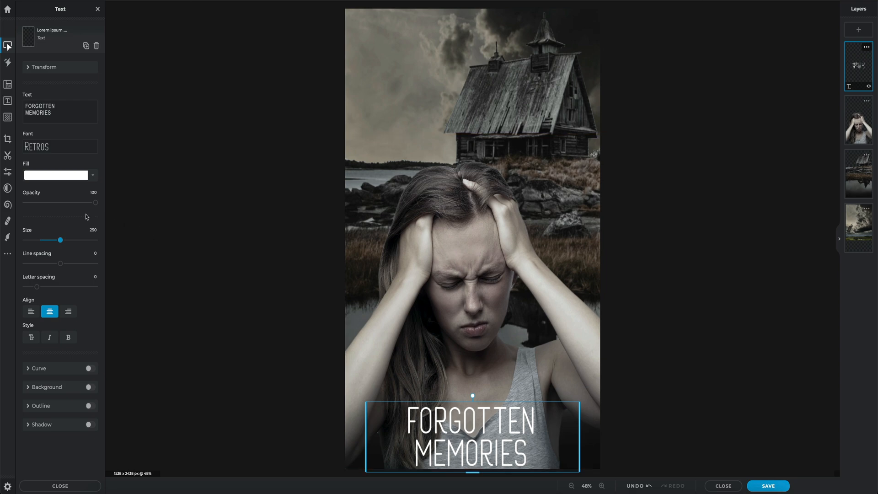
Step: Give the title a black #000000 shadow with blur 18, distance 7 and opacity 100
left_click(27, 425)
scroll(36, 401, "down", 2)
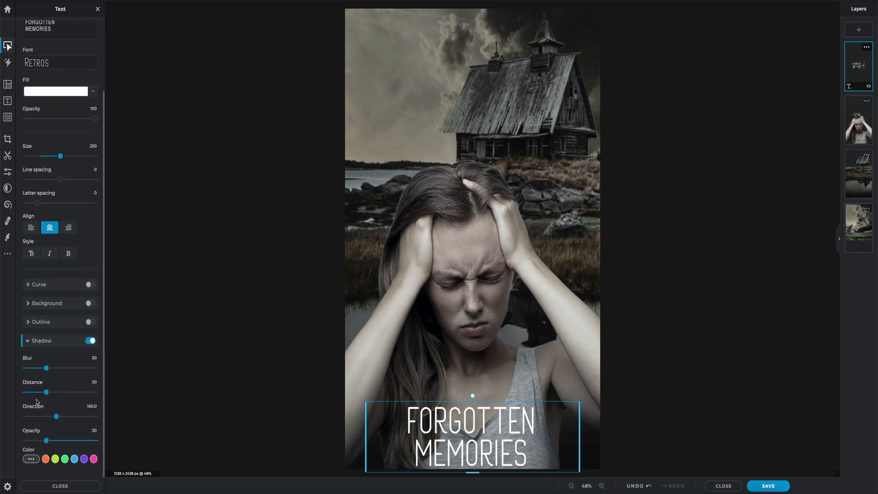
left_click(31, 459)
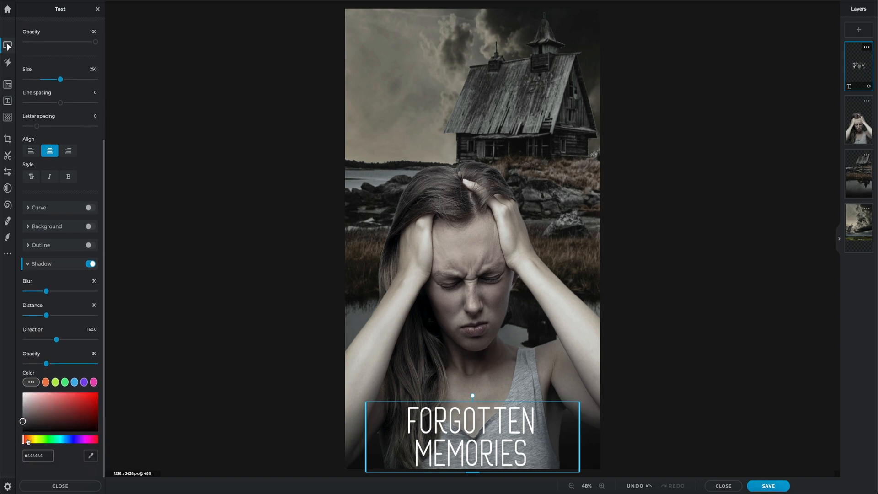
left_click_drag(23, 423, 22, 432)
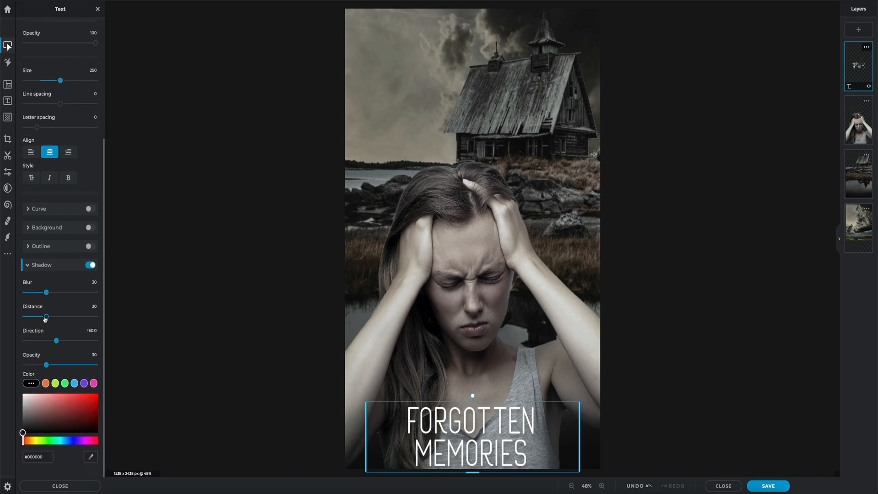
left_click_drag(44, 319, 30, 318)
left_click_drag(46, 365, 97, 366)
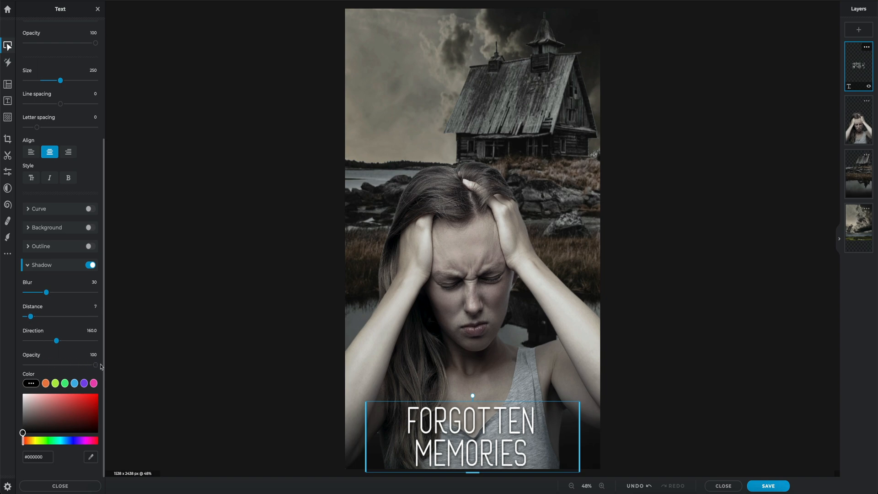
left_click_drag(46, 295, 39, 295)
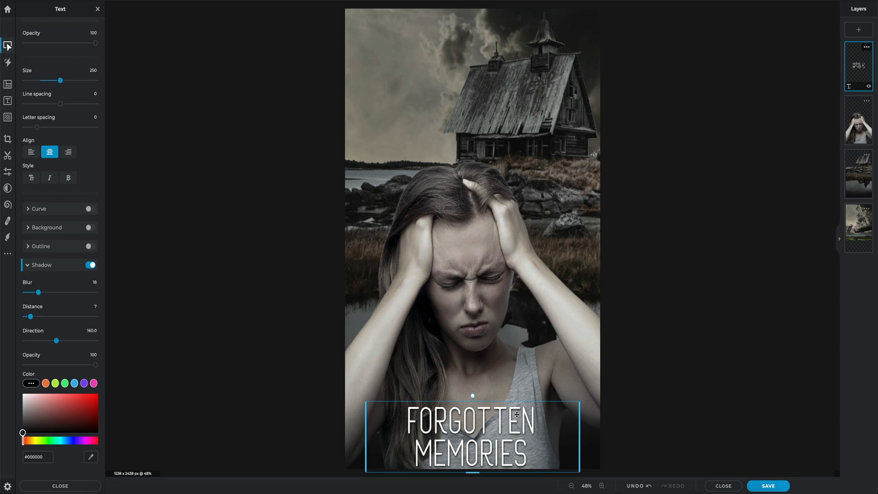
Step: Add a text layer directly above the woman layer with the text "YOUR AUTHOR NAME"
left_click(857, 116)
left_click(858, 28)
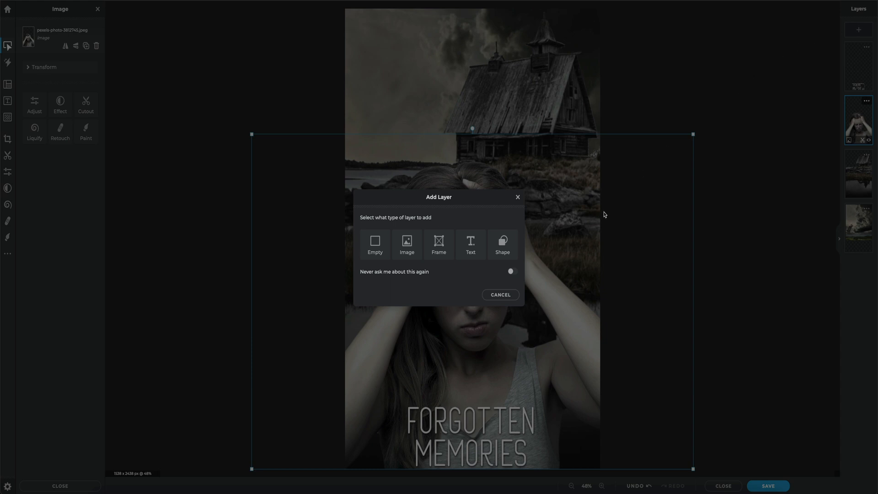
left_click(470, 245)
left_click(66, 106)
left_click_drag(66, 105, 12, 108)
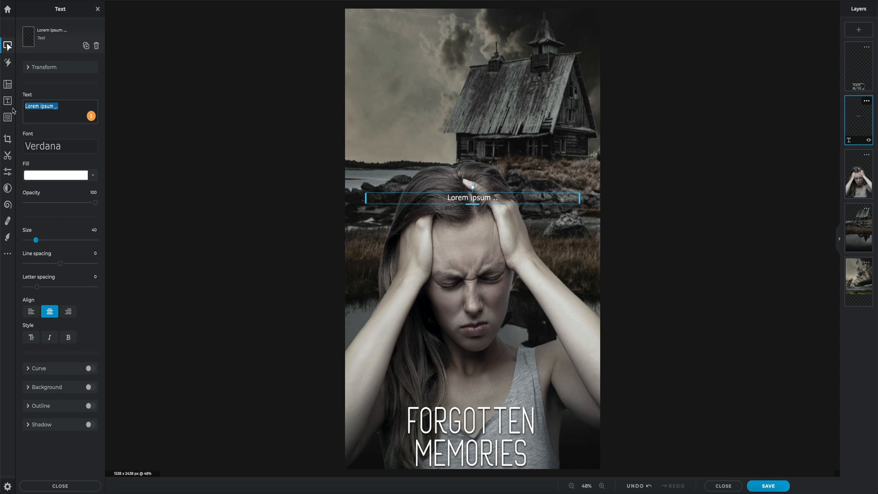
type("YOUR AUTHOR NAME")
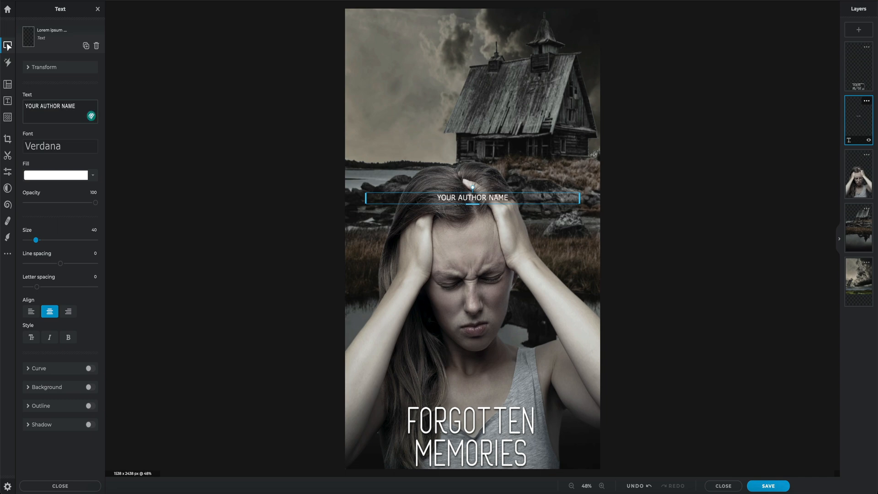
Step: Set the author line's font to Harmoniasanspr and its fill to orange #FFAA3A
left_click(66, 149)
left_click(66, 149)
scroll(69, 158, "up", 15)
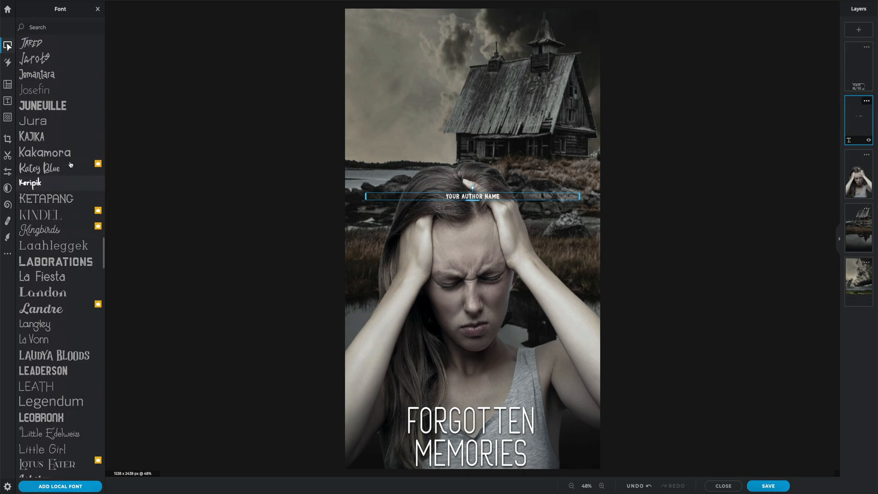
scroll(71, 164, "up", 15)
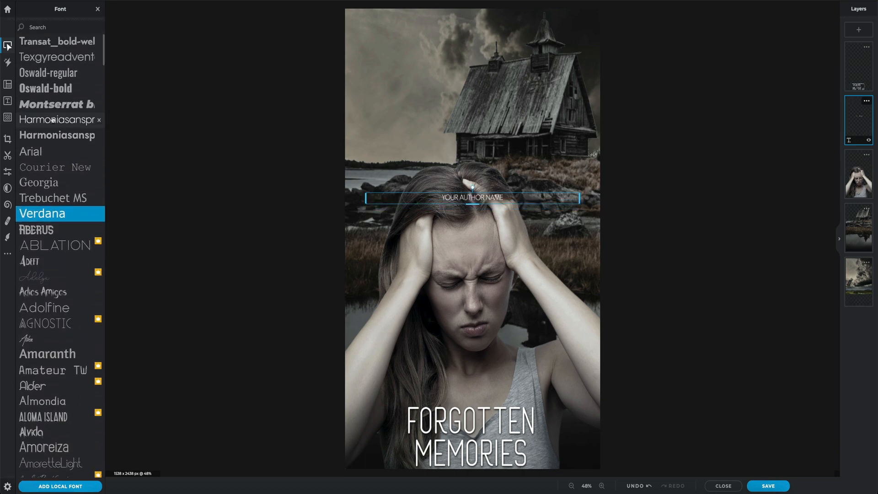
left_click(52, 119)
left_click(79, 177)
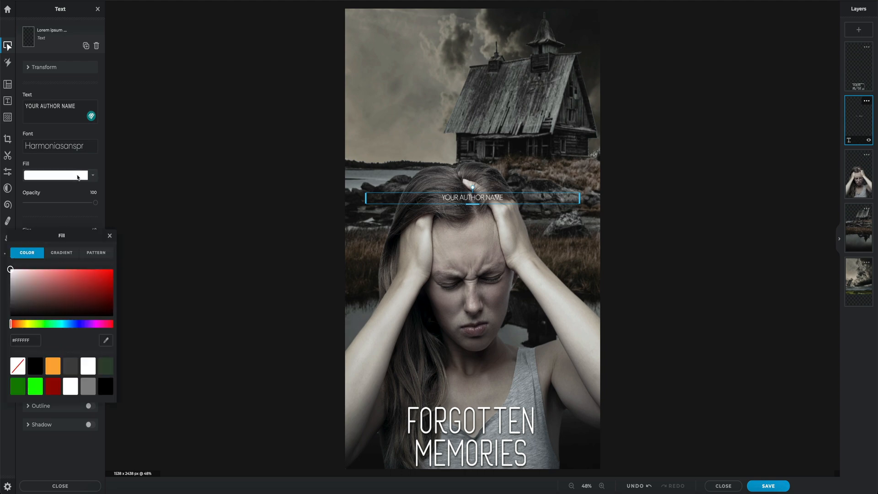
left_click(53, 366)
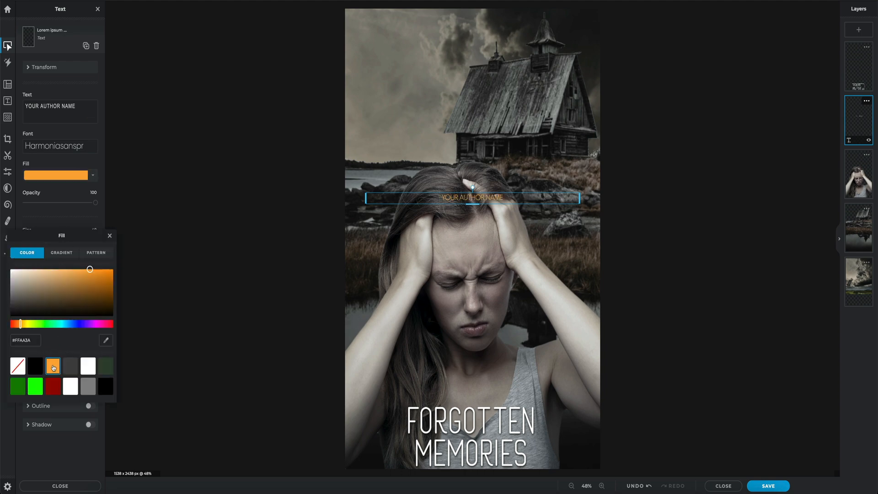
left_click(109, 236)
Step: Set the author line's size to 100 and move it down to just above the title
left_click_drag(92, 230, 102, 230)
type("100")
key("Return")
left_click_drag(493, 211, 492, 400)
Step: Reduce the author line to size 82 to match the title's width and nudge it down closer to the title
left_click(91, 230)
type("90")
key("Return")
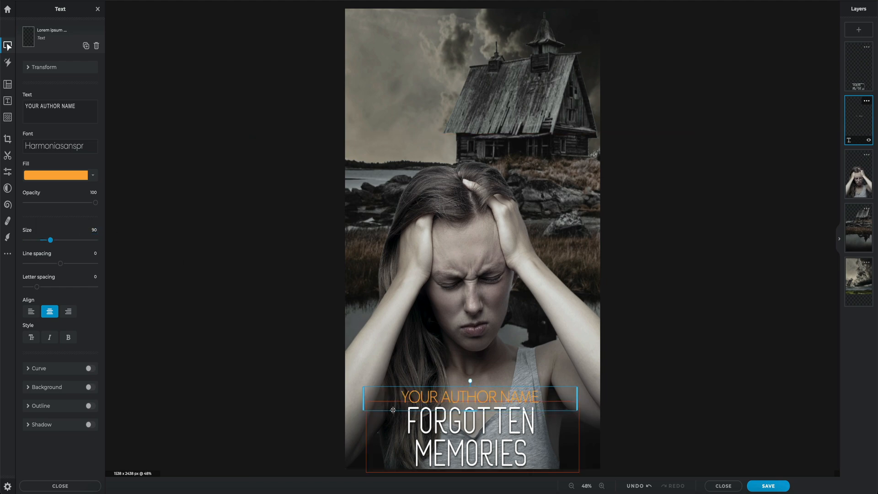
left_click(25, 233)
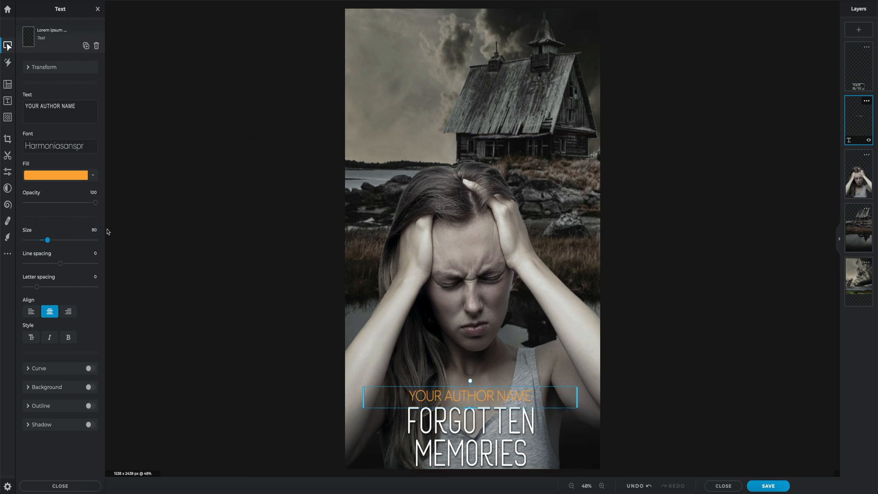
left_click(81, 229)
type("82")
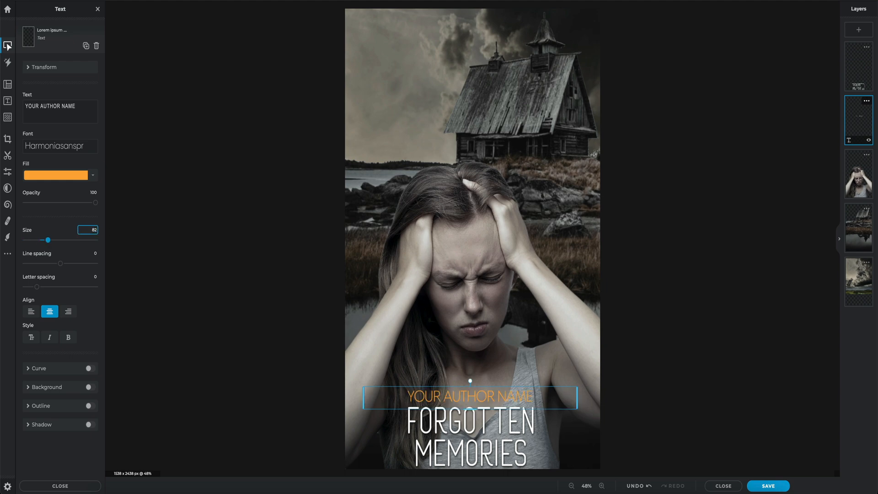
key("Return")
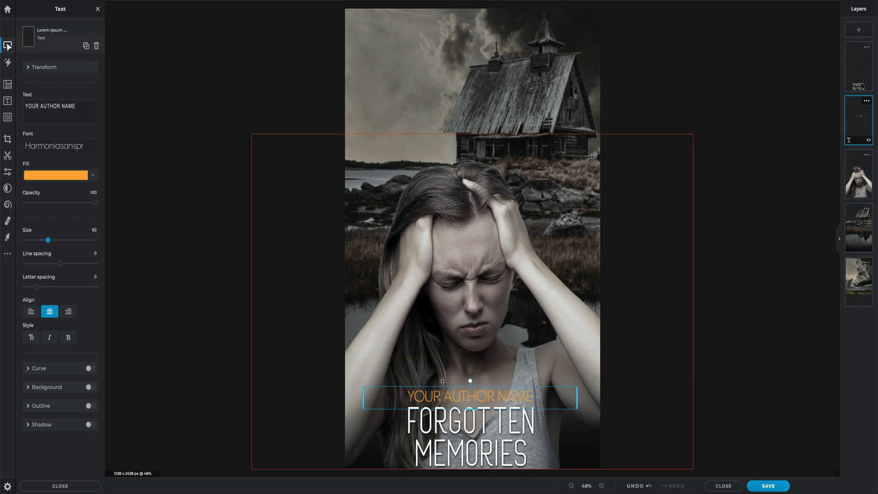
left_click_drag(491, 398, 491, 401)
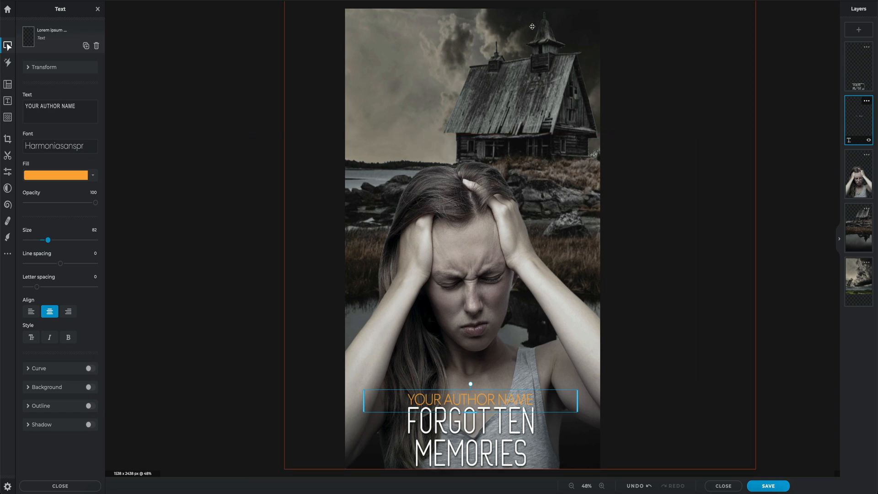
Step: Add another text layer above the woman reading "SOME THINGS ARE BEST LEFT FORGOTTEN" in the Harmoniasanspr font
left_click(859, 176)
left_click(859, 30)
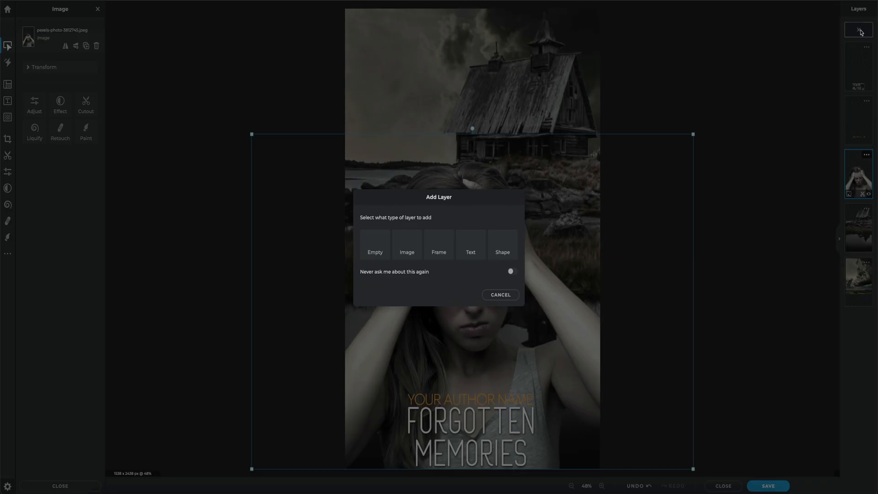
left_click(476, 241)
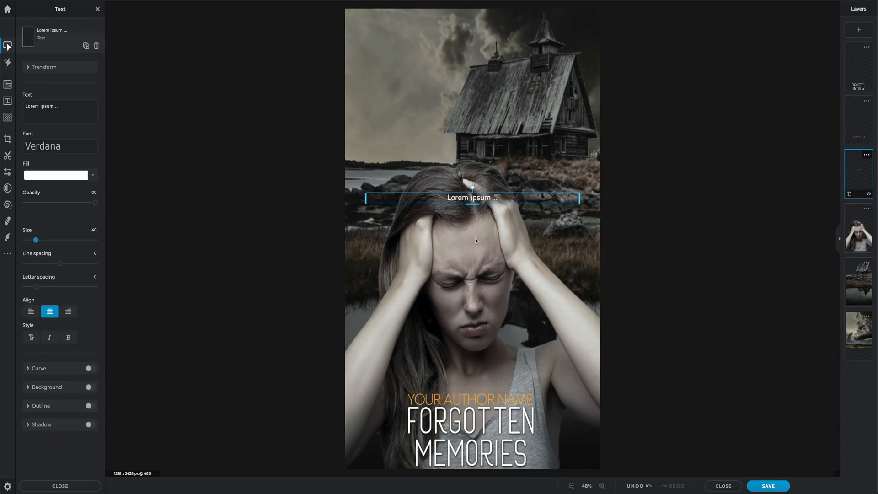
left_click_drag(78, 106, 7, 108)
type("SOME THINGS ARE BEST LEFT FORGOTTEN")
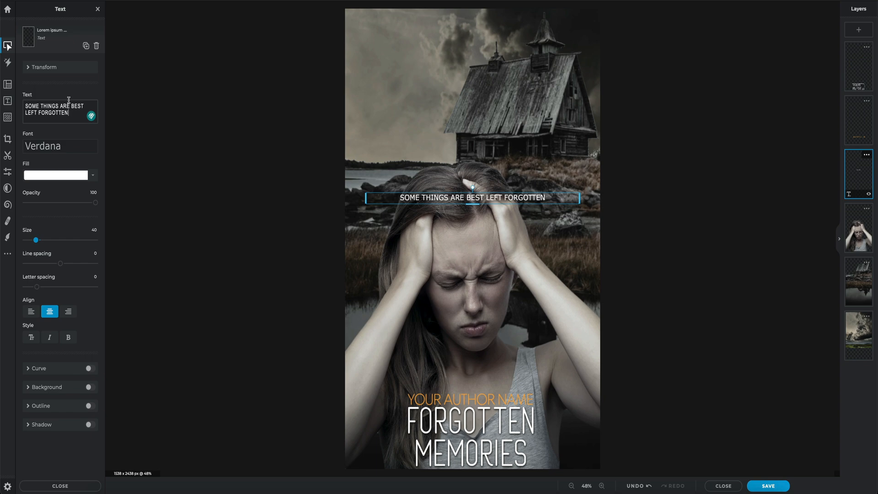
left_click(80, 145)
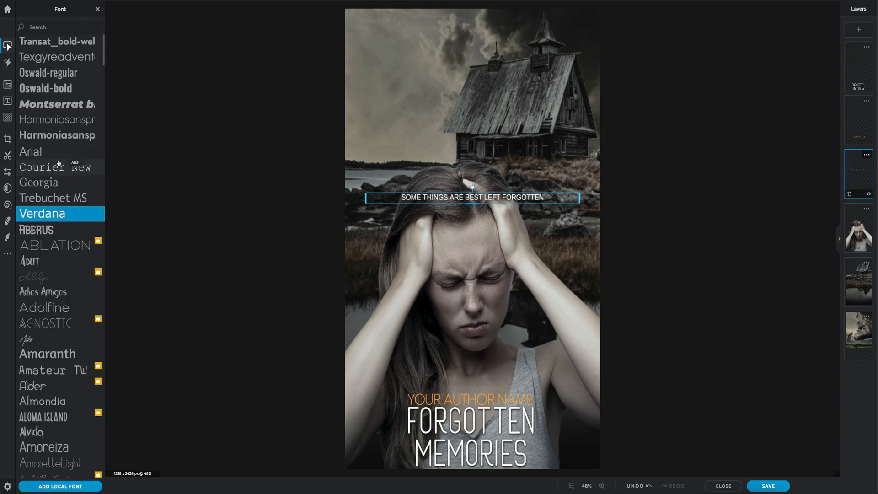
left_click(56, 120)
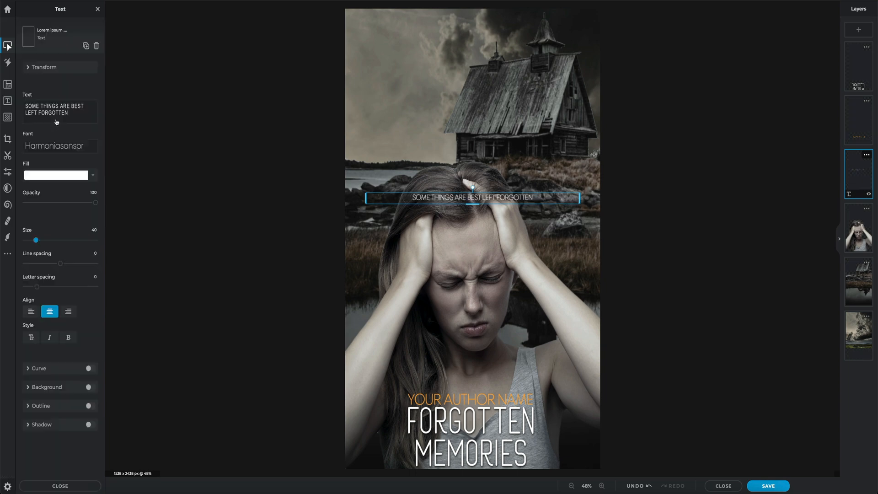
Step: Set the tagline's size to 100 and widen its text box on both sides to span the canvas width
left_click(94, 229)
type("100")
key("Return")
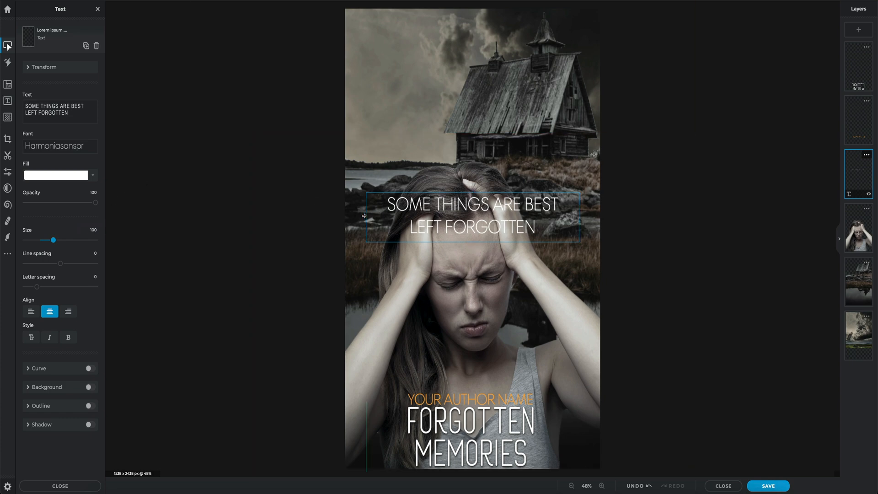
left_click_drag(366, 217, 344, 216)
left_click_drag(579, 218, 603, 218)
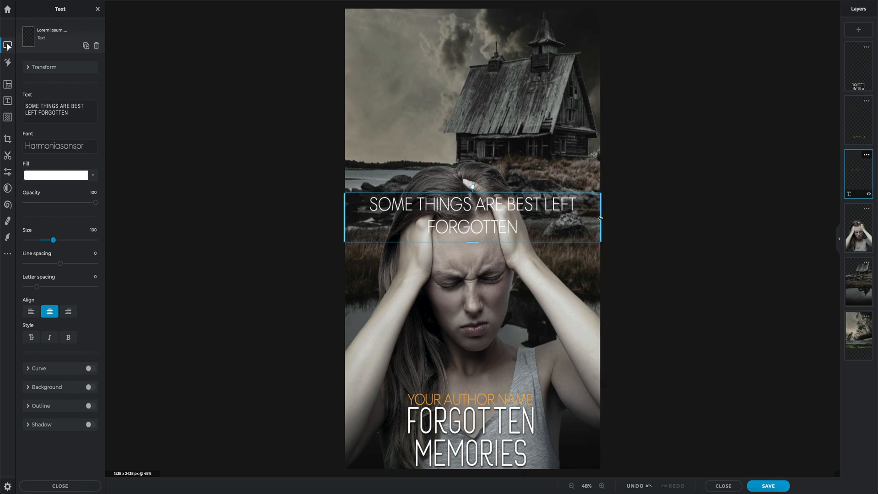
Step: Move the tagline to the image's upper edge, reduce its size to 68 and deselect it
left_click_drag(54, 240, 44, 242)
left_click_drag(513, 202, 514, 25)
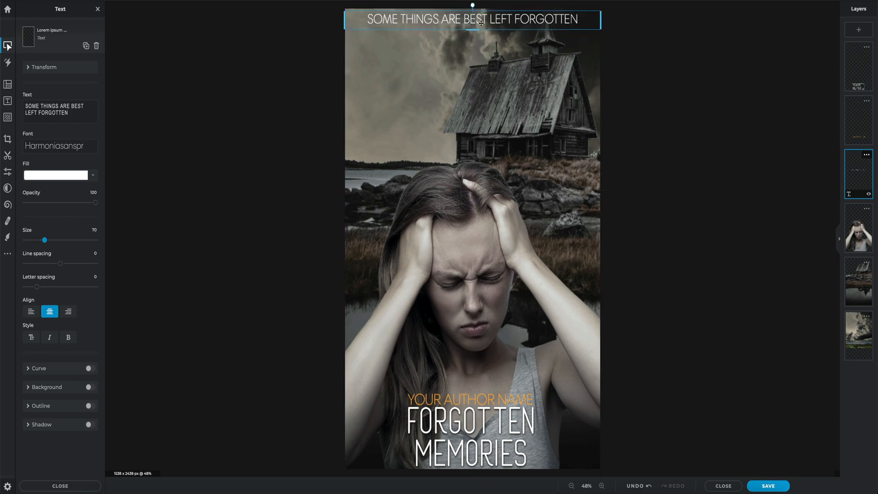
left_click(93, 230)
type("68")
key("Return")
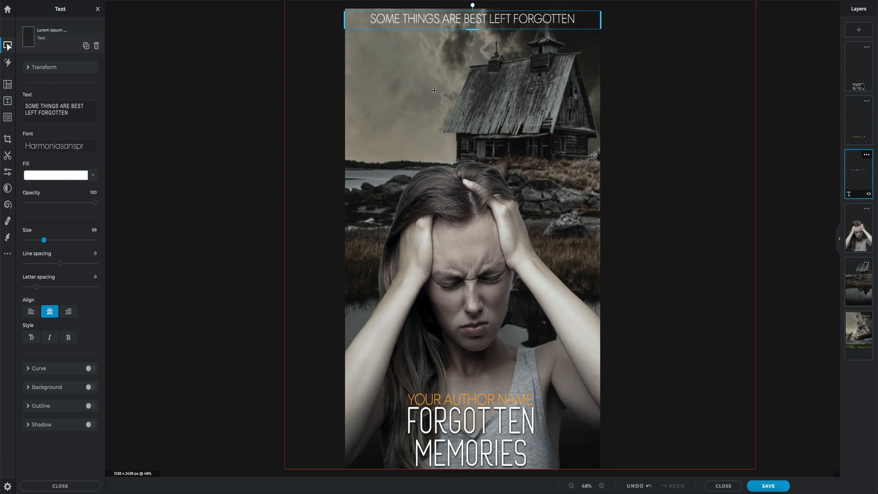
left_click(156, 165)
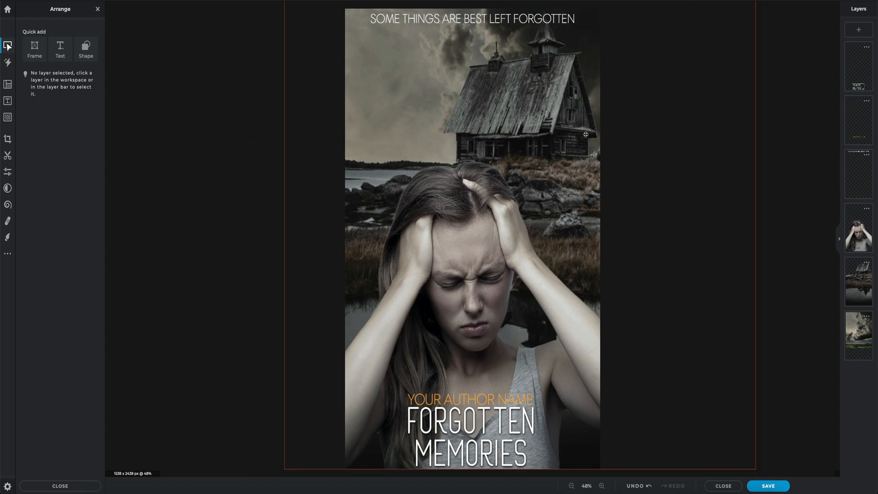
Step: Add a text layer above the woman reading "AWARD WINNING / BEST SELLER / 2022" on three lines in the Harmoniasanspr font
left_click(855, 125)
left_click(858, 30)
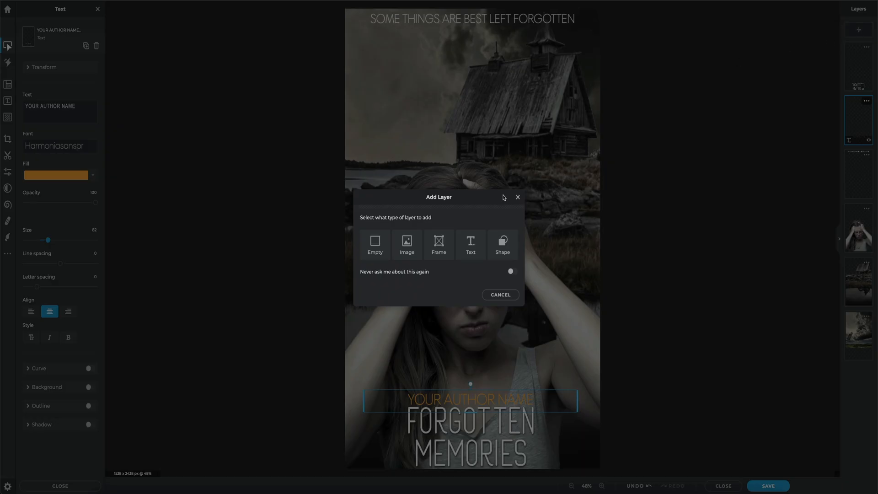
left_click(473, 245)
left_click_drag(74, 106, 21, 106)
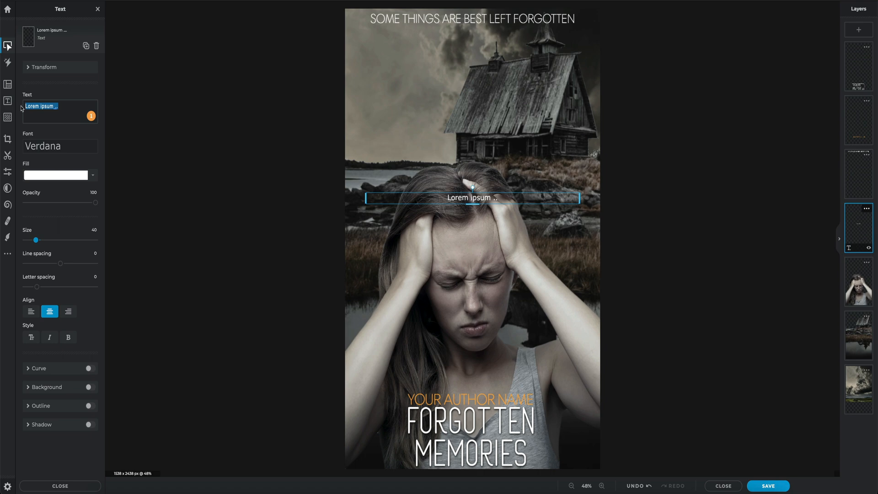
type("AWARD WINNING BEST SELLER 2022")
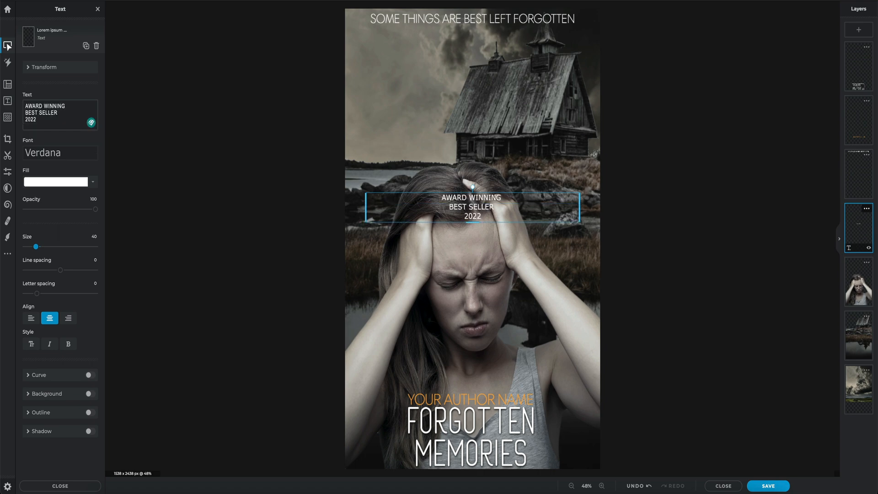
left_click(76, 156)
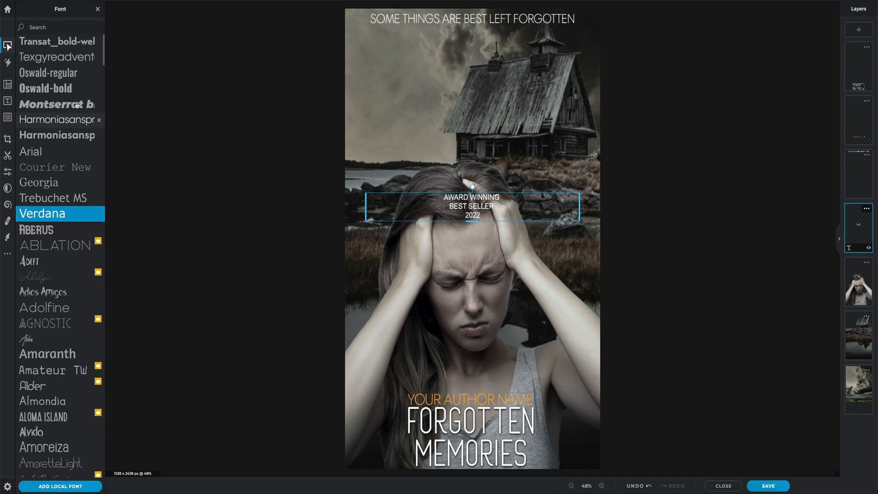
left_click(46, 118)
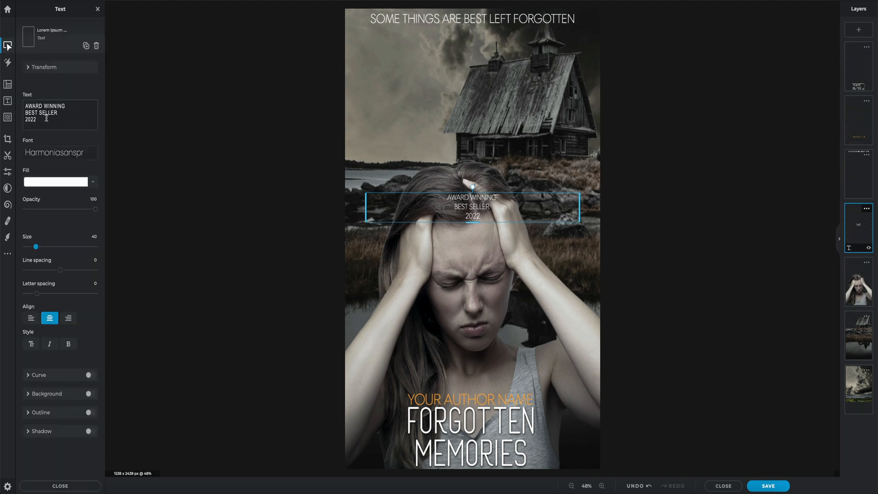
Step: Set the award text's size to 55 and move it over the lower part of the house
left_click(93, 236)
type("55")
key("Return")
left_click_drag(465, 208, 538, 145)
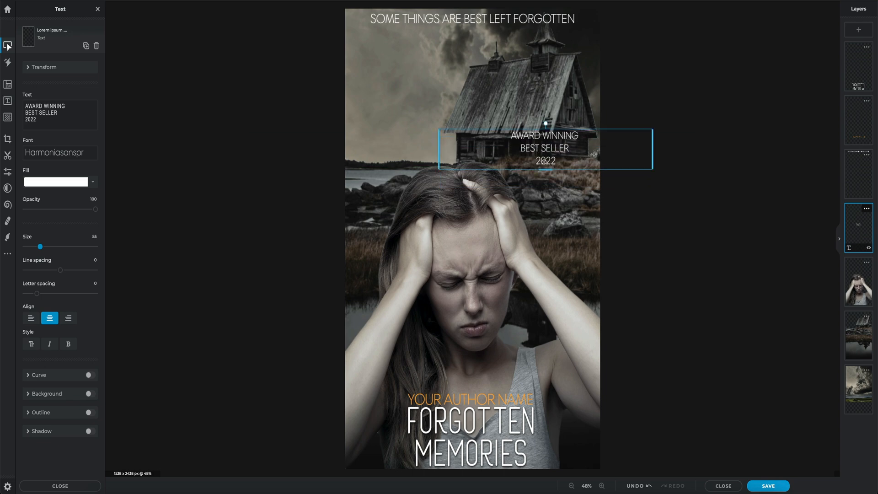
Step: Add a row of five yellow star emojis on a new line beneath "2022" and nudge the award text slightly up and right
double_click(560, 161)
left_click(558, 161)
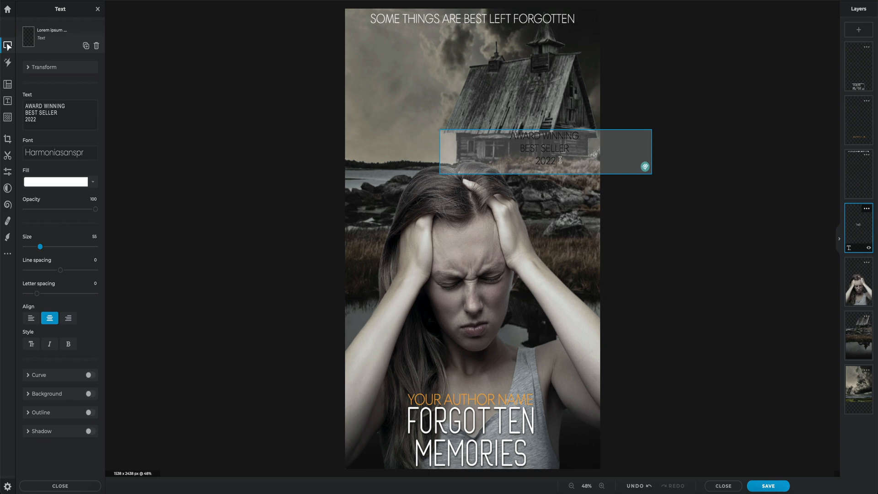
key("Return")
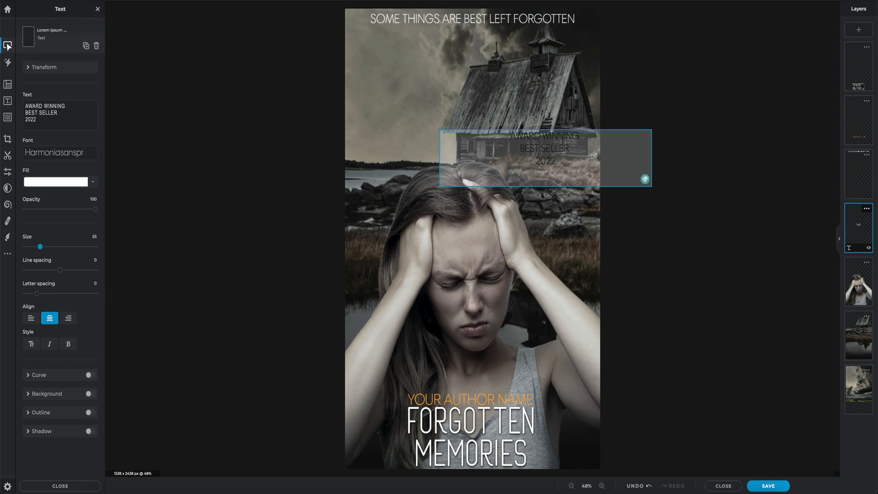
right_click(51, 120)
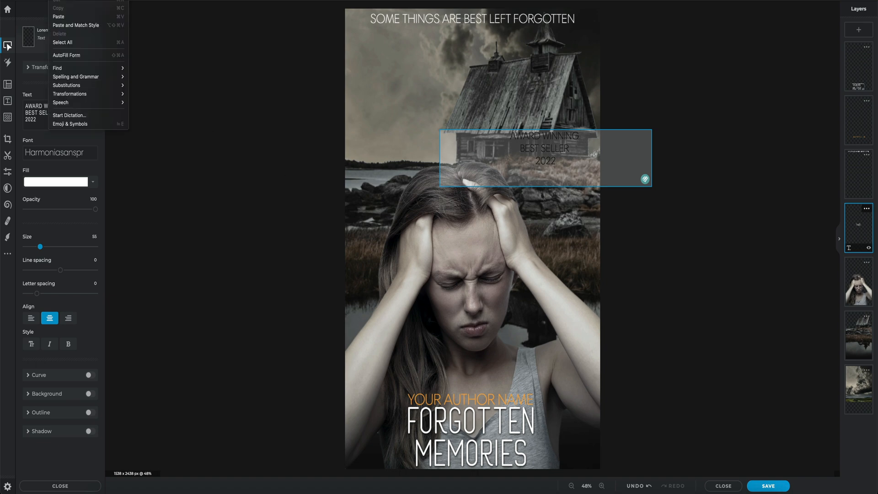
left_click(71, 124)
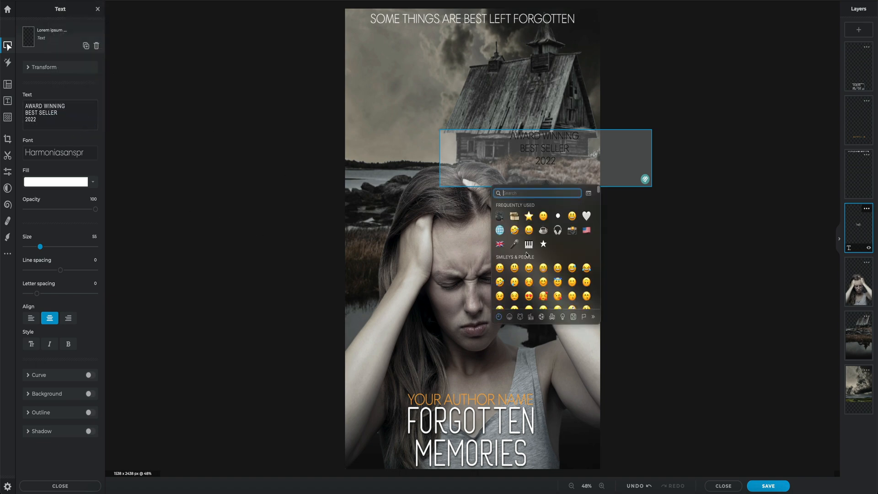
left_click(529, 216)
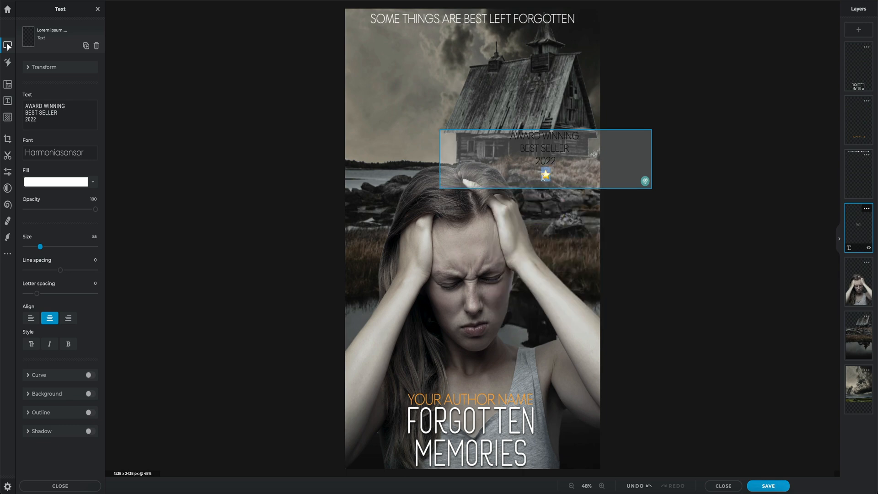
left_click(552, 176)
key("ctrl+v")
key("ctrl+v")
key("ctrl+v")
key("ctrl+v")
left_click(154, 110)
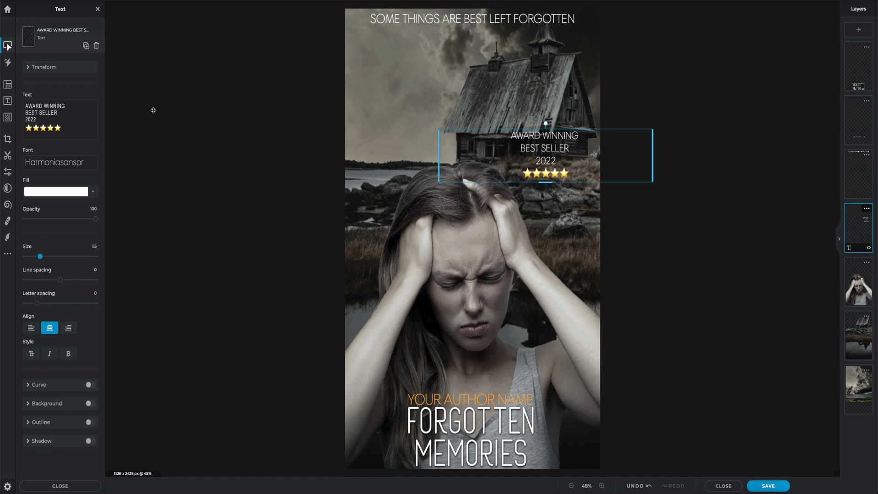
left_click_drag(560, 160, 563, 157)
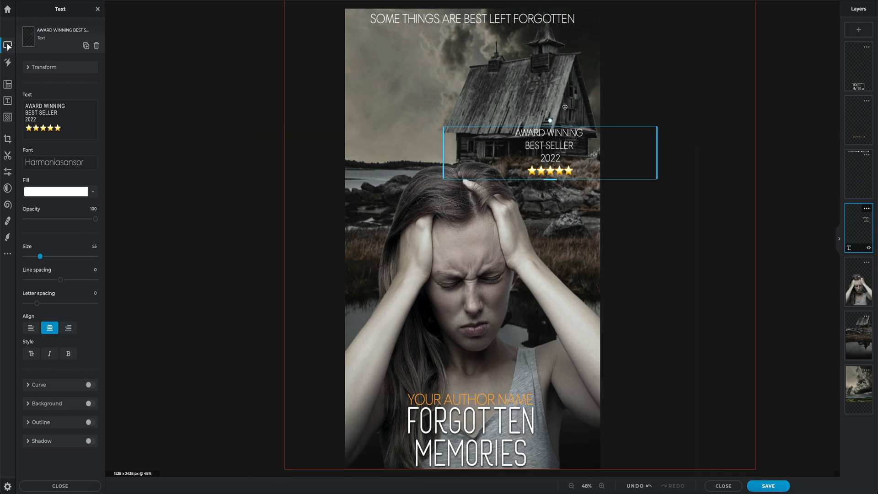
Step: Add a rounded rectangle shape directly above the woman's layer with its corner radii set to 100
left_click(851, 264)
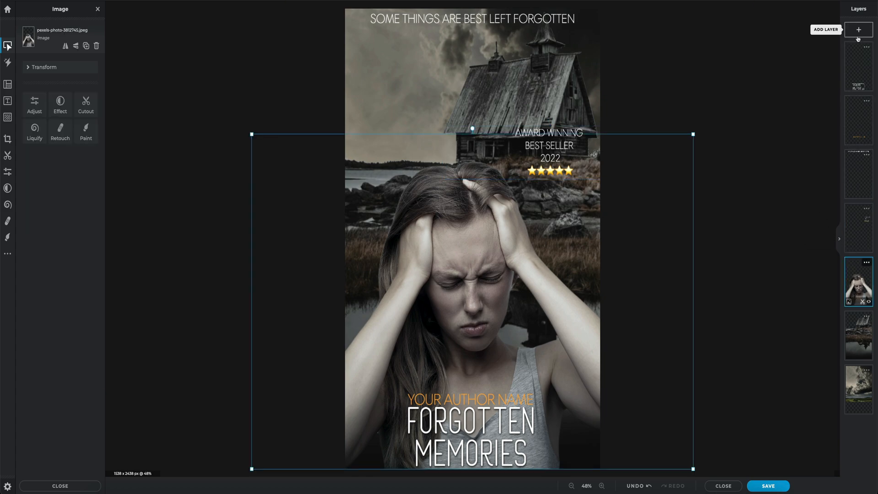
left_click(858, 32)
left_click(500, 244)
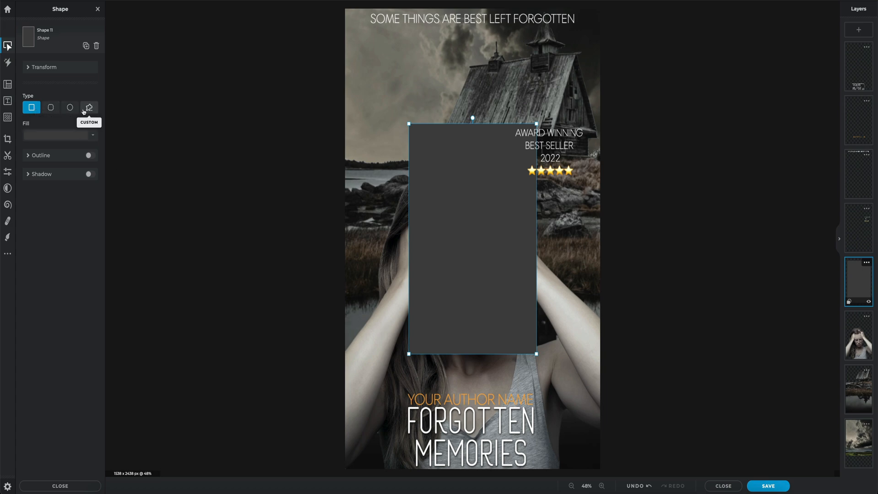
left_click(51, 107)
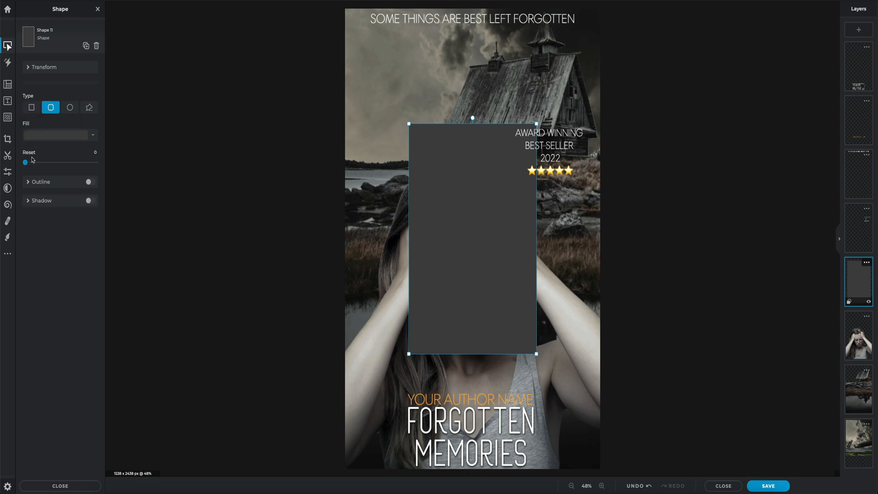
left_click_drag(26, 162, 106, 166)
Step: Change the rounded rectangle's fill color to black
left_click(93, 136)
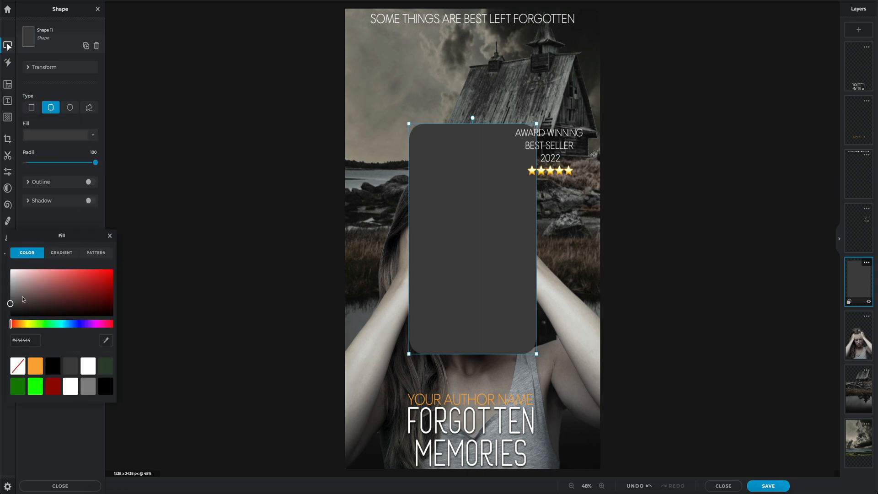
left_click(5, 330)
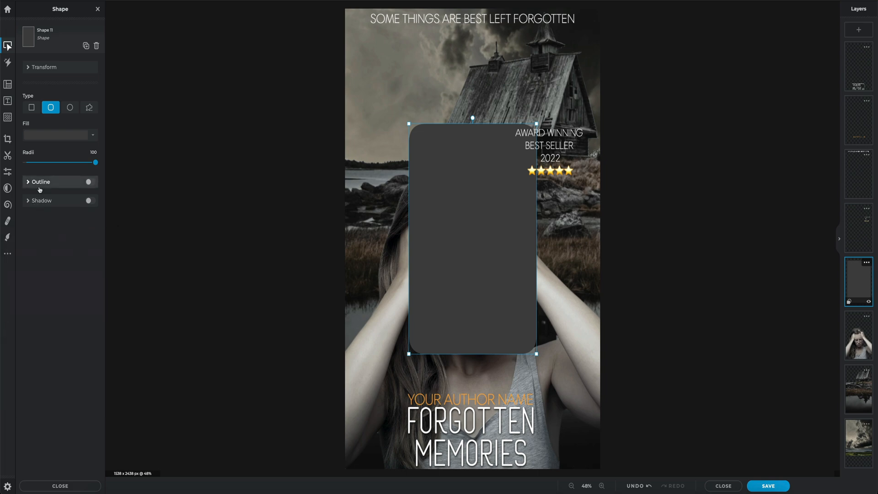
left_click(83, 135)
left_click_drag(11, 304, 6, 323)
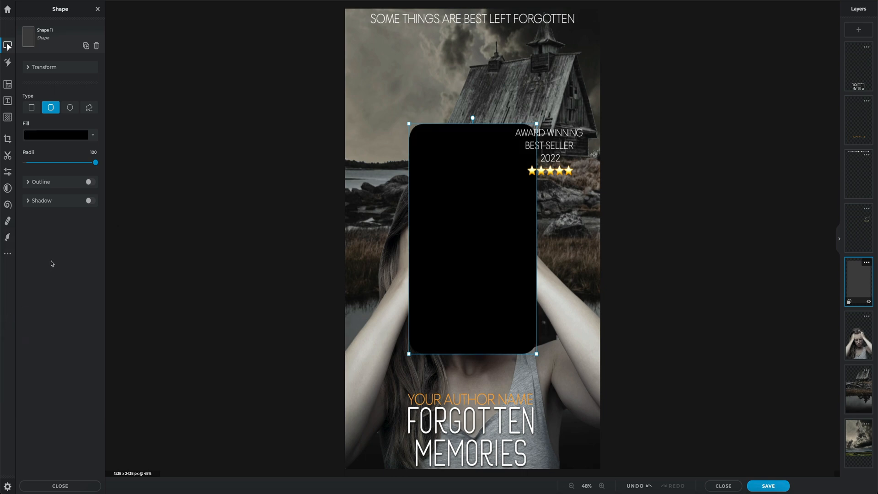
Step: Shrink the black rounded rectangle and center it behind the award text so it frames all four lines
left_click_drag(408, 354, 444, 193)
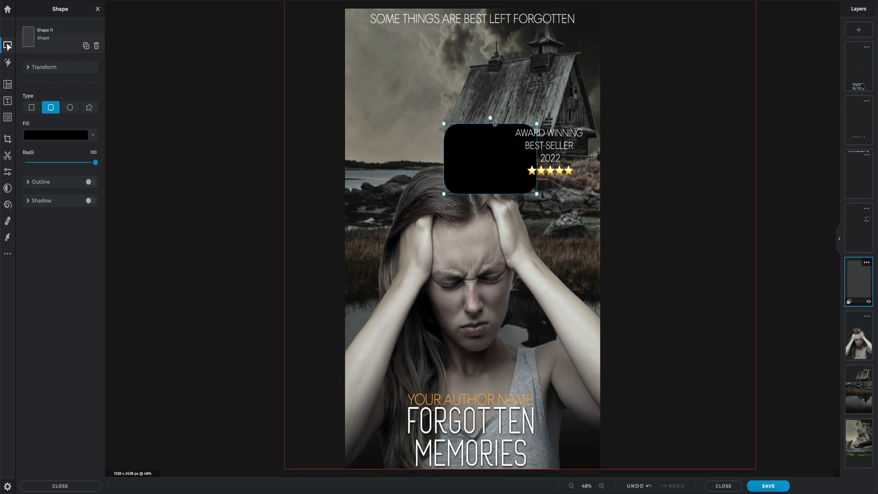
left_click_drag(468, 187, 513, 182)
left_click_drag(582, 122, 576, 126)
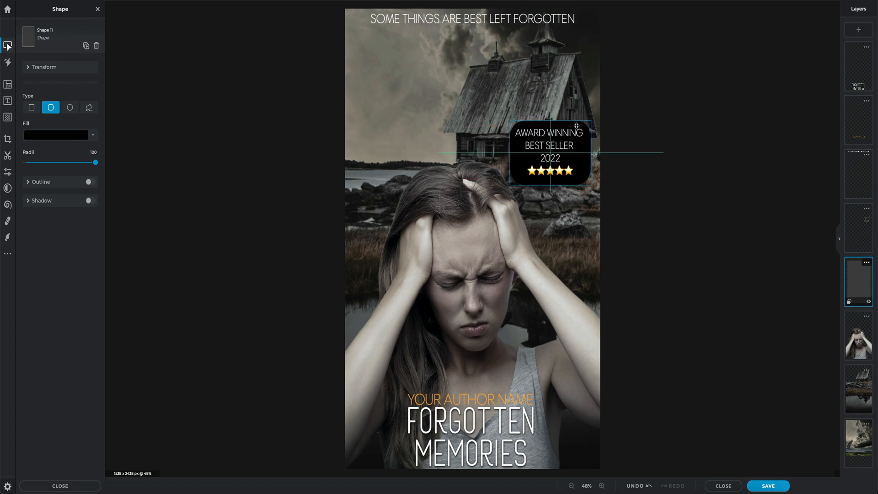
left_click_drag(576, 126, 576, 126)
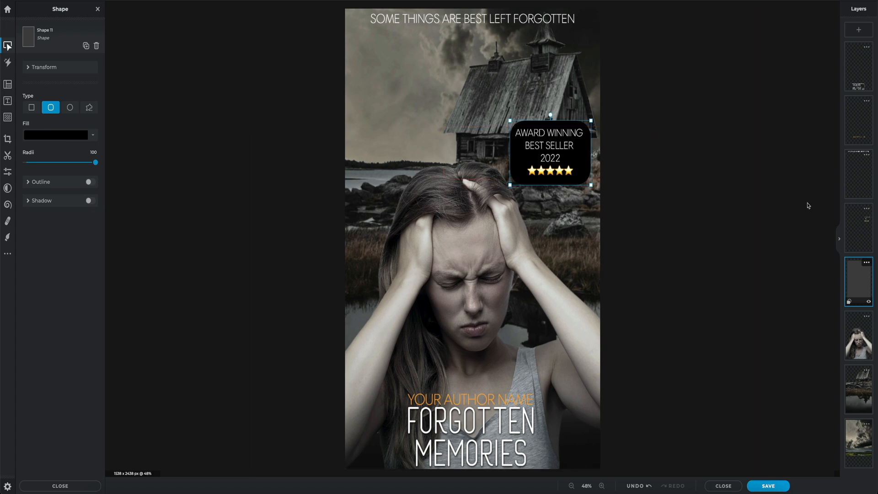
Step: Lower the black badge shape's layer opacity to 71 and deselect it
left_click(867, 264)
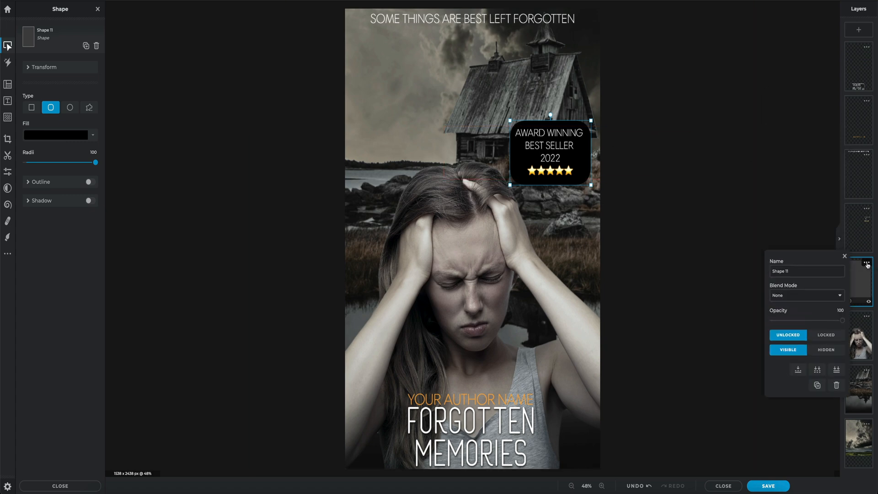
left_click_drag(843, 321, 822, 322)
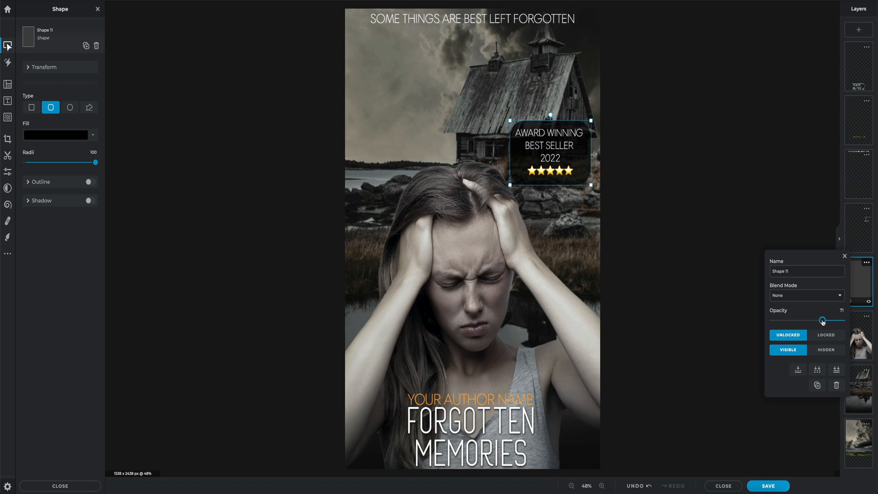
left_click(845, 257)
left_click(761, 249)
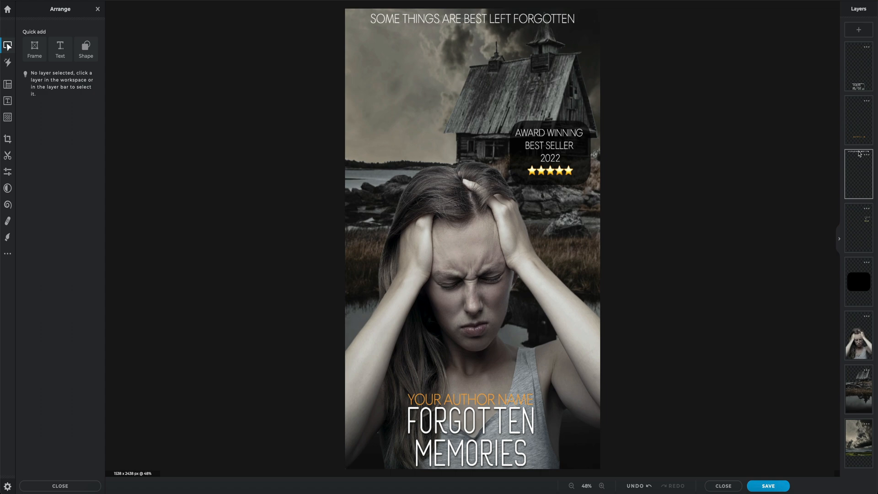
Step: Review the PXZ option for saving the layered project and leave the save dialog without saving
left_click(779, 487)
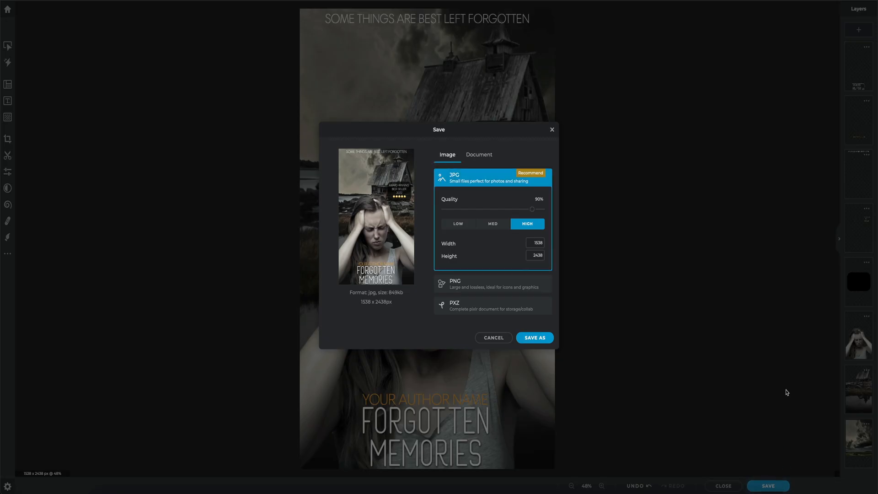
left_click(454, 306)
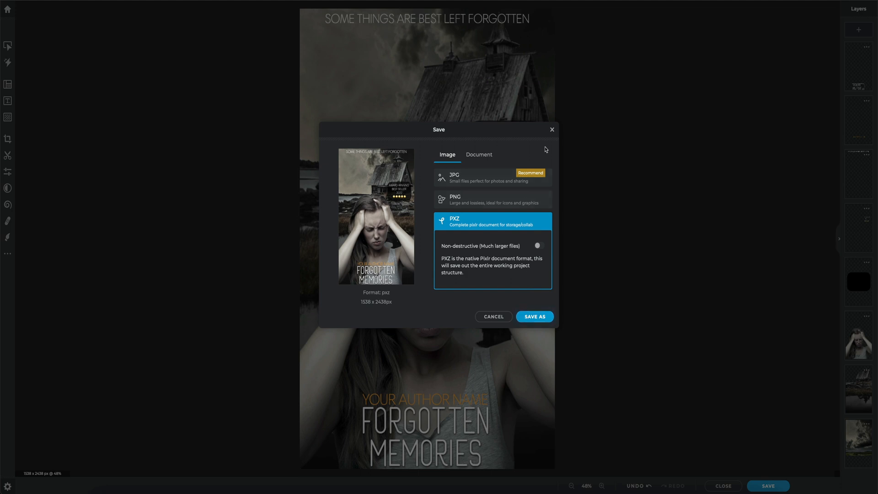
left_click(551, 132)
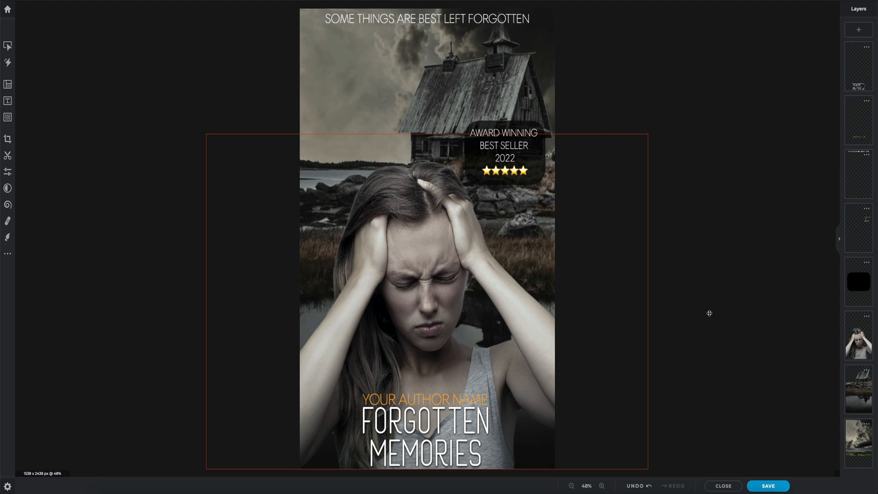
Step: Merge the woman's layer down into the house layer and merge the result down into the sky layer
left_click(860, 330)
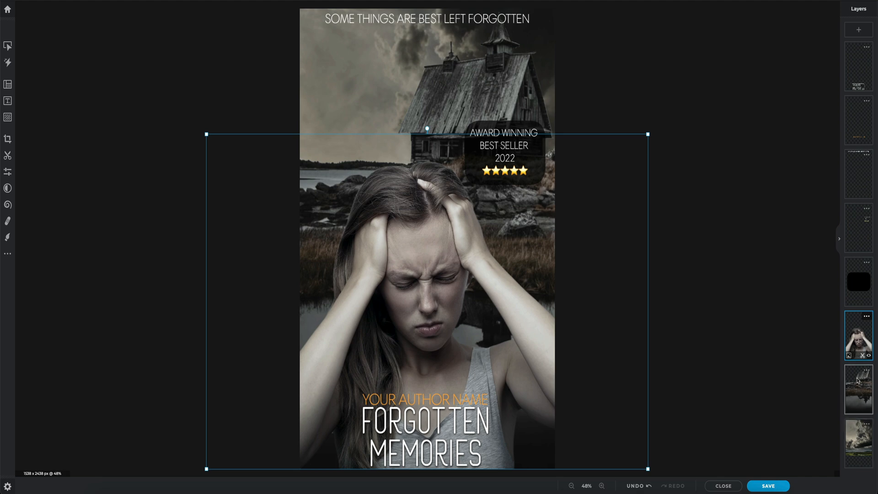
left_click(867, 317)
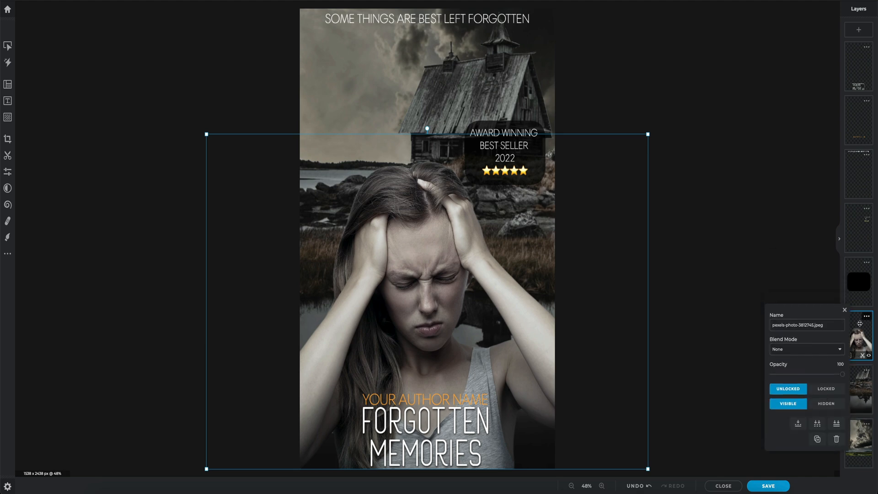
left_click(797, 424)
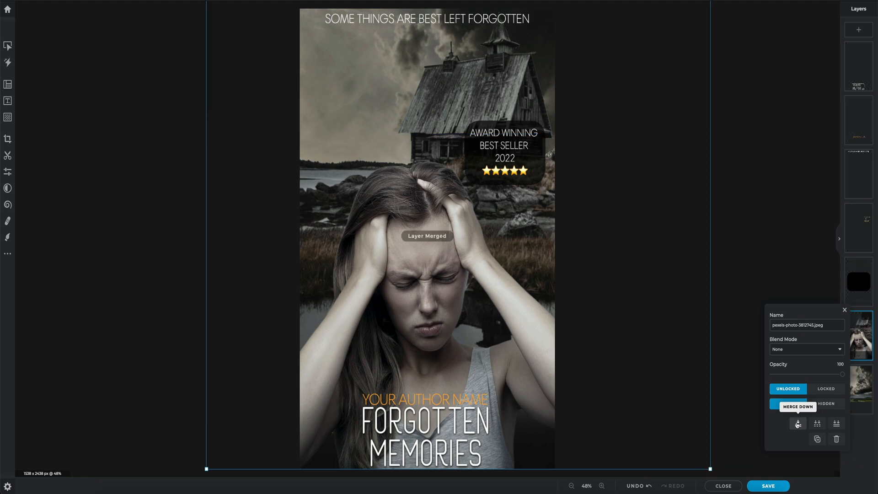
left_click(844, 311)
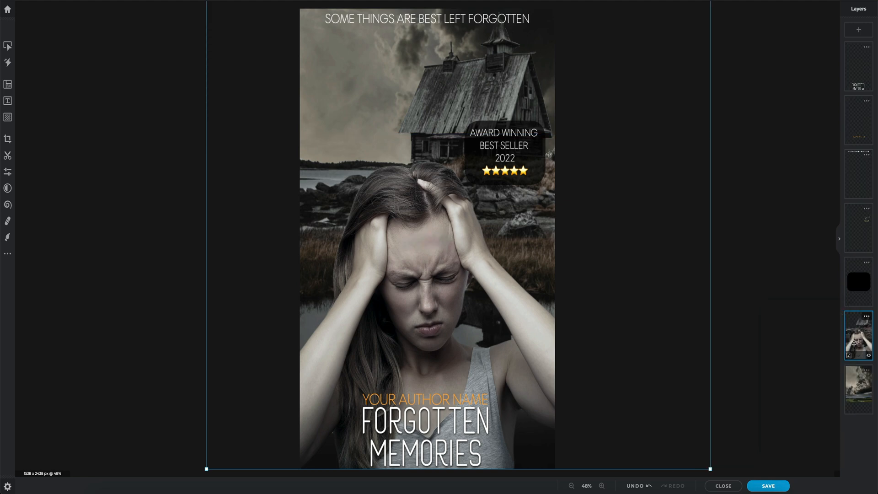
left_click(866, 316)
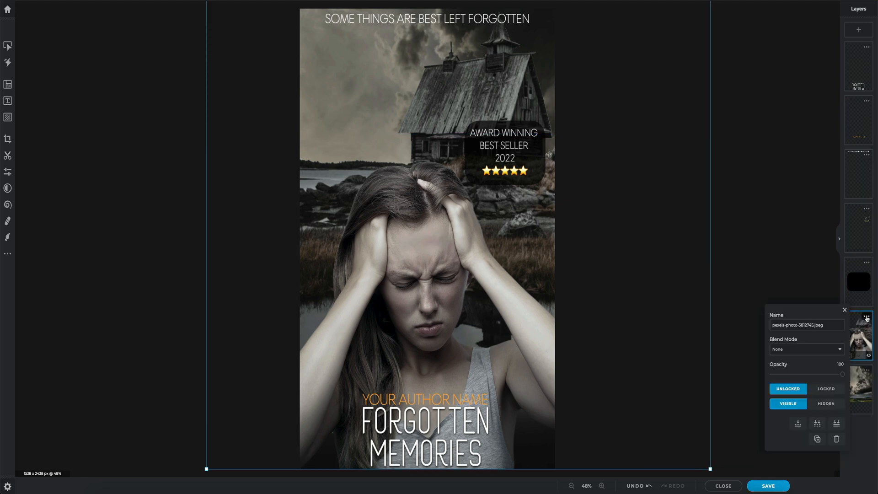
left_click(798, 424)
left_click(844, 310)
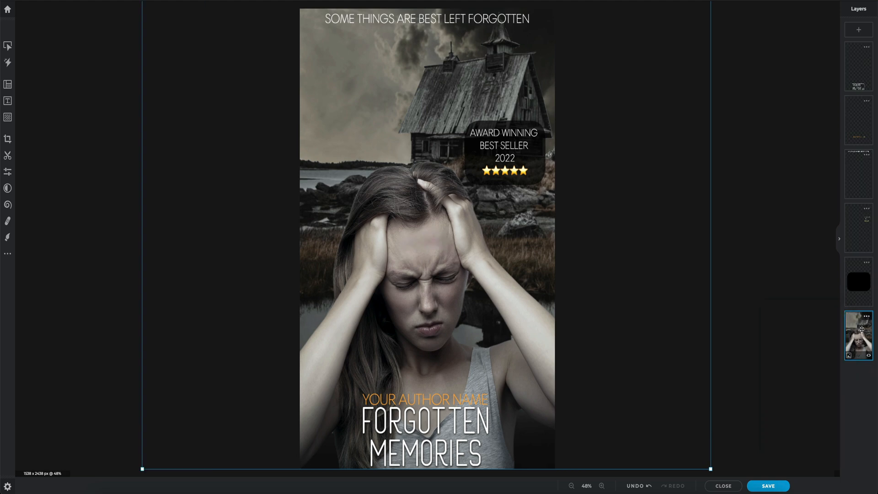
Step: Open the color adjustments for the merged photo layer and warm it by setting Temperature to 6
left_click(8, 46)
left_click(35, 103)
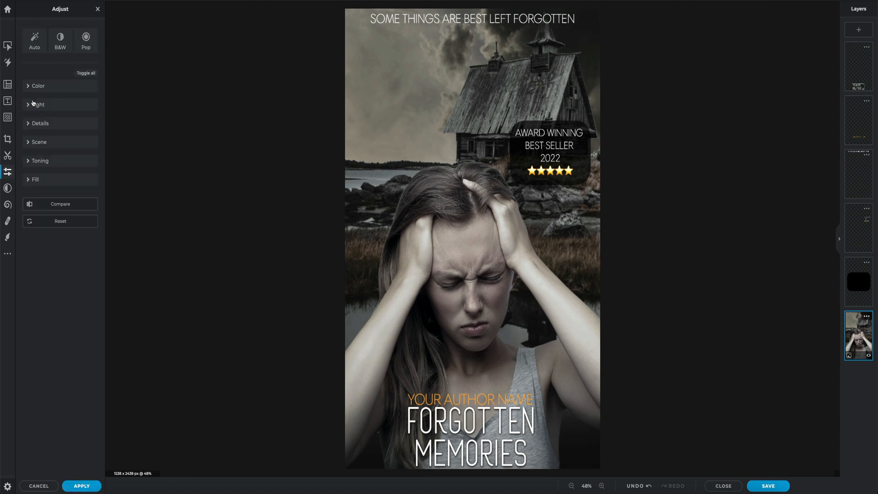
left_click(32, 87)
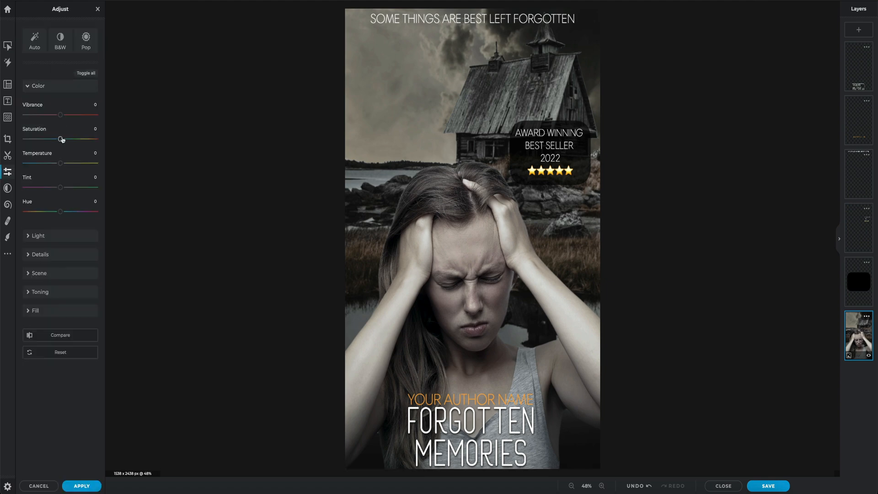
left_click_drag(61, 165, 55, 165)
left_click_drag(50, 160, 63, 166)
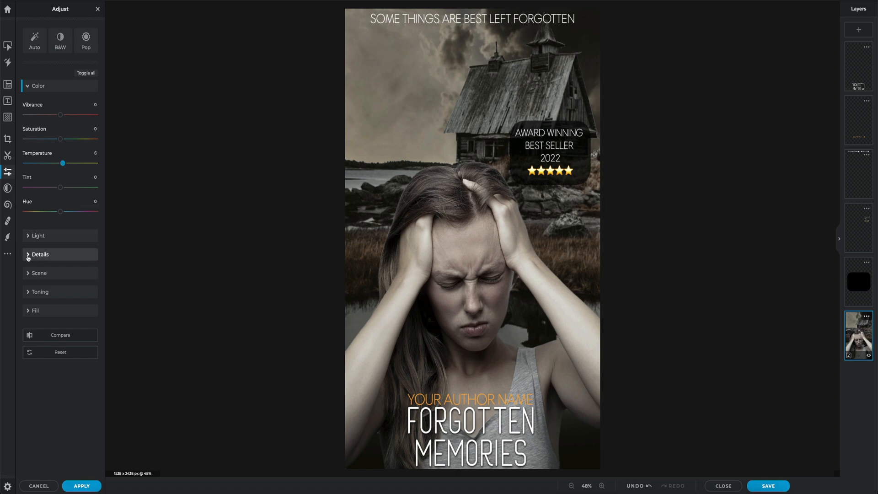
Step: In the light adjustments for the merged photo, set Black to 16 and Shadows to -23
left_click(28, 237)
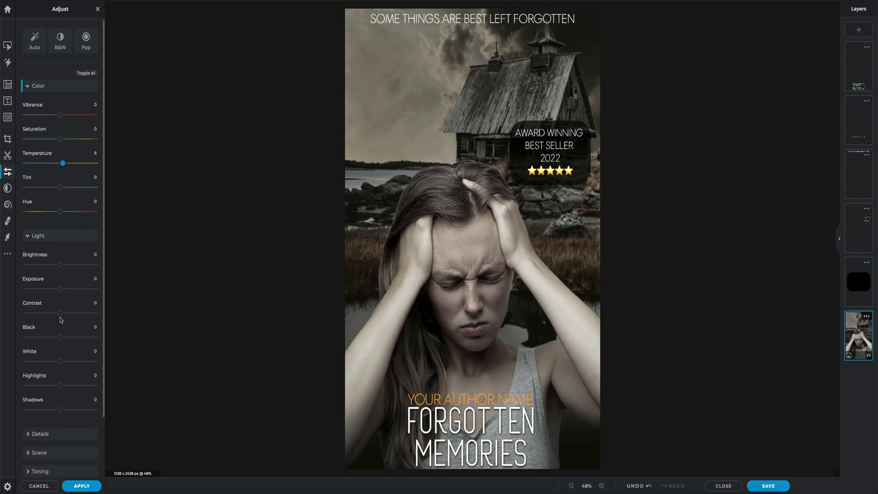
left_click_drag(61, 341, 68, 338)
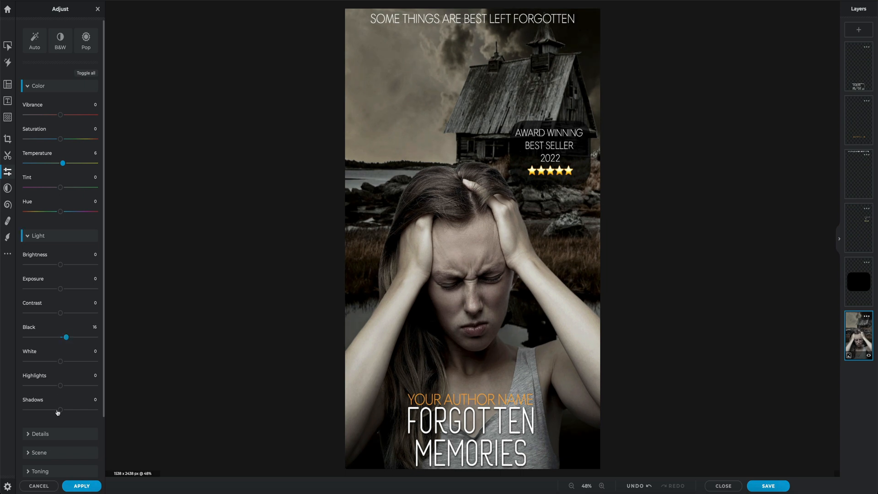
left_click_drag(60, 409, 52, 411)
Step: Darken the edges of the merged photo with a scene Vignette of 70
scroll(57, 407, "down", 3)
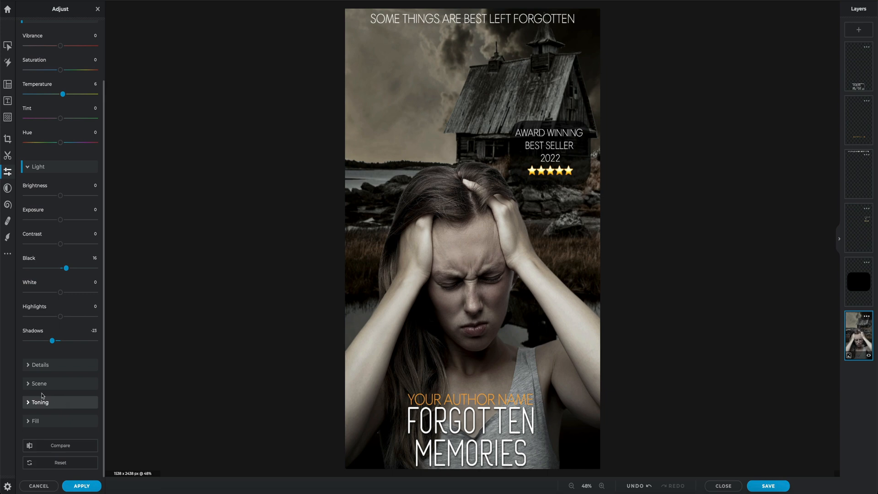
left_click(27, 385)
scroll(27, 384, "down", 5)
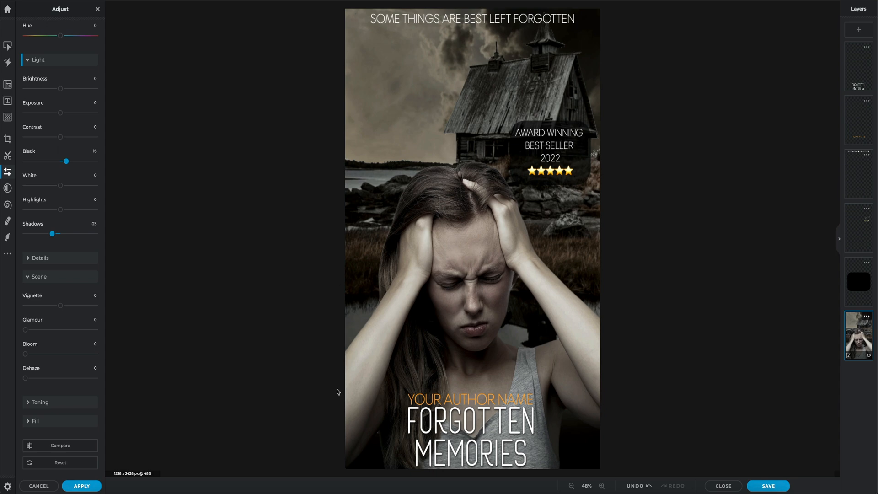
left_click_drag(62, 309, 85, 311)
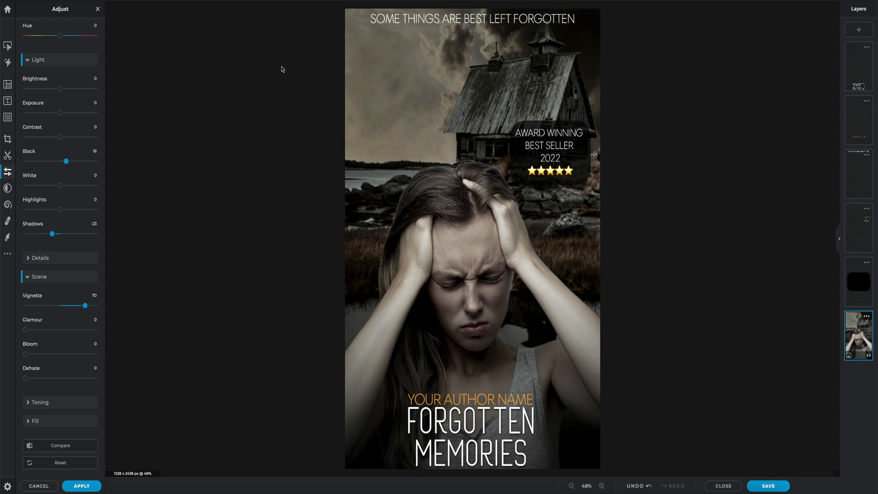
Step: Save the cover as a JPG at maximum quality under the file name MY BOOK COVER, and deselect the merged photo layer
left_click(770, 485)
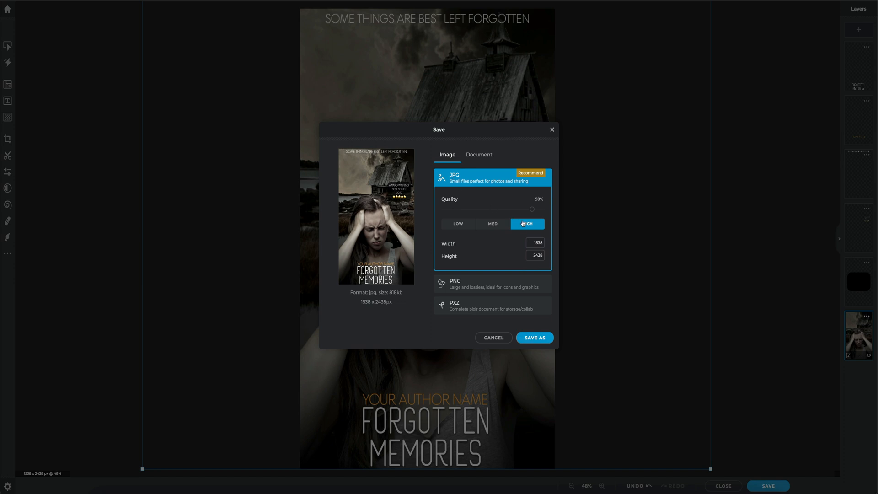
left_click_drag(532, 209, 547, 210)
left_click(532, 338)
left_click_drag(397, 248, 375, 249)
type("MY BOOK COVER")
left_click(481, 273)
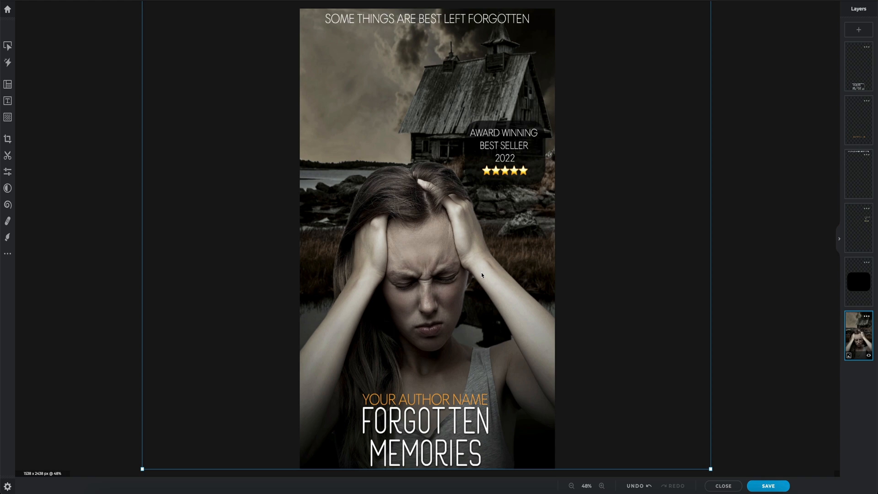
left_click(764, 137)
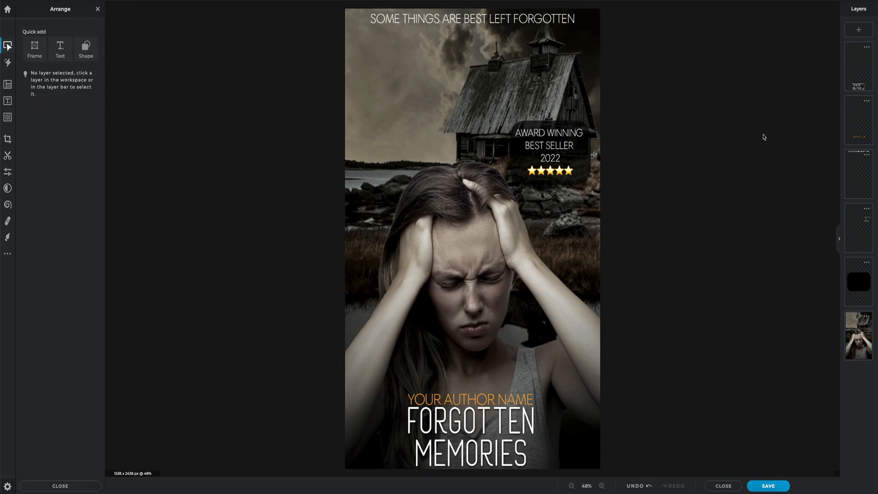